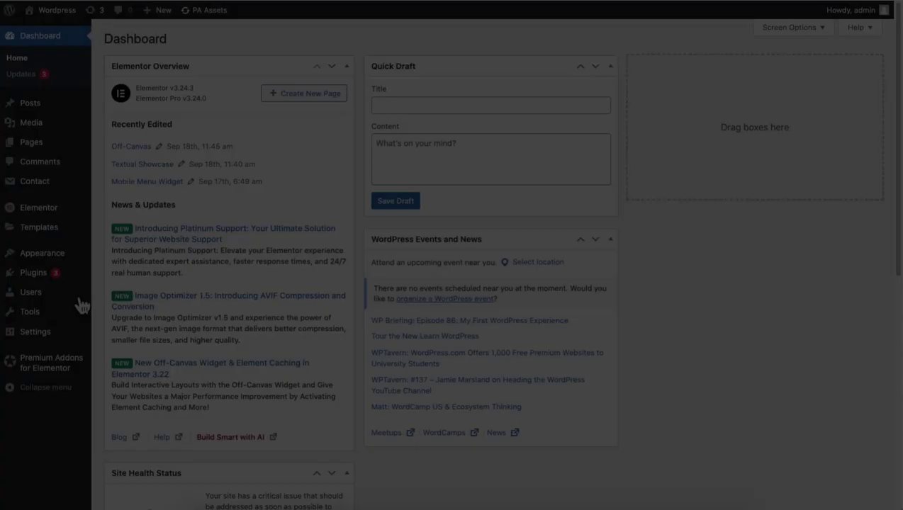
# From Installed Plugins, find Textual Showcase in Premium Addons Widgets & Add-ons and enable it
pyautogui.moveTo(60, 286)
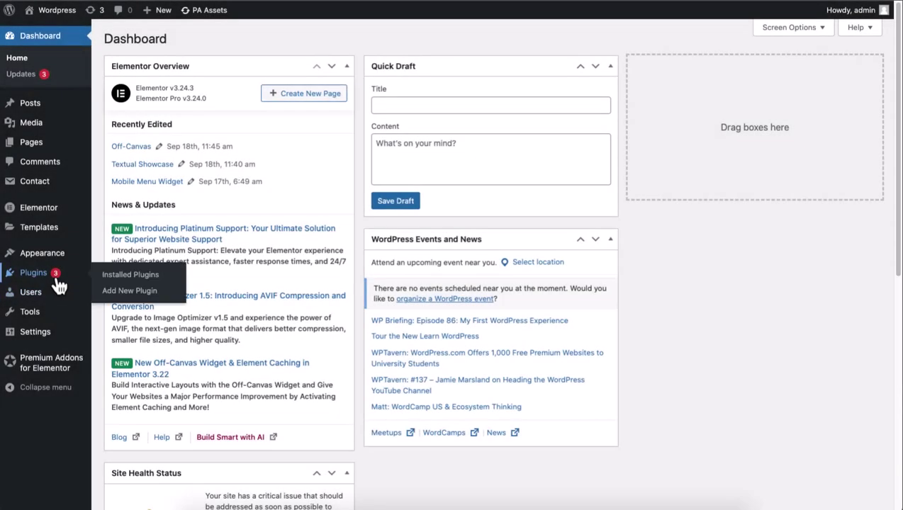
pyautogui.click(134, 276)
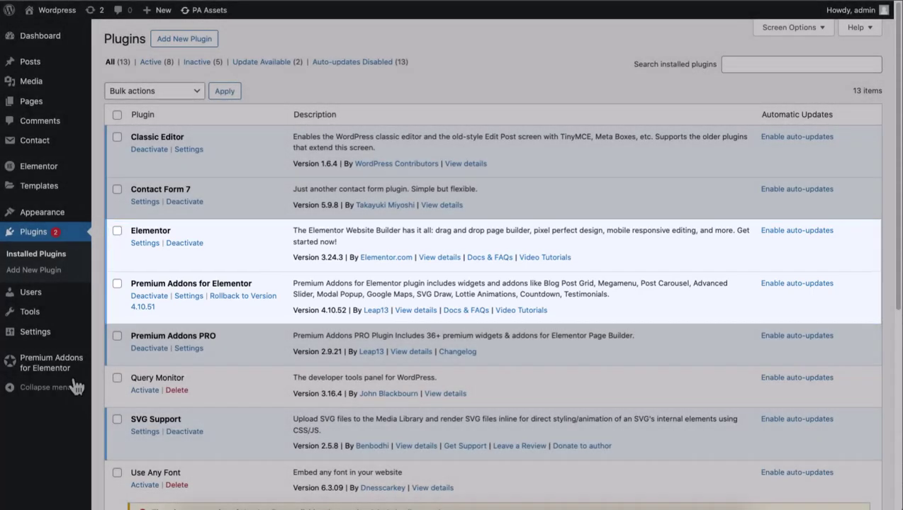
pyautogui.moveTo(69, 376)
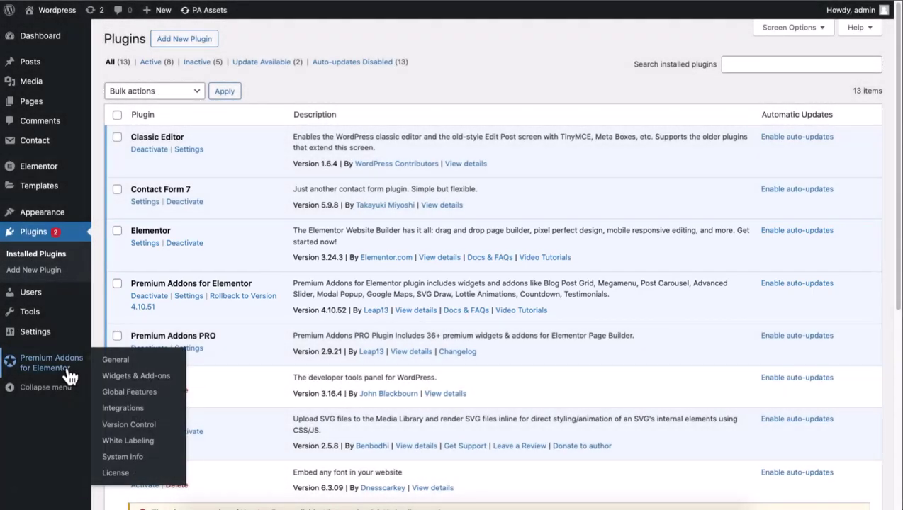
pyautogui.click(112, 384)
pyautogui.scroll(-5, 677, 369)
pyautogui.click(659, 127)
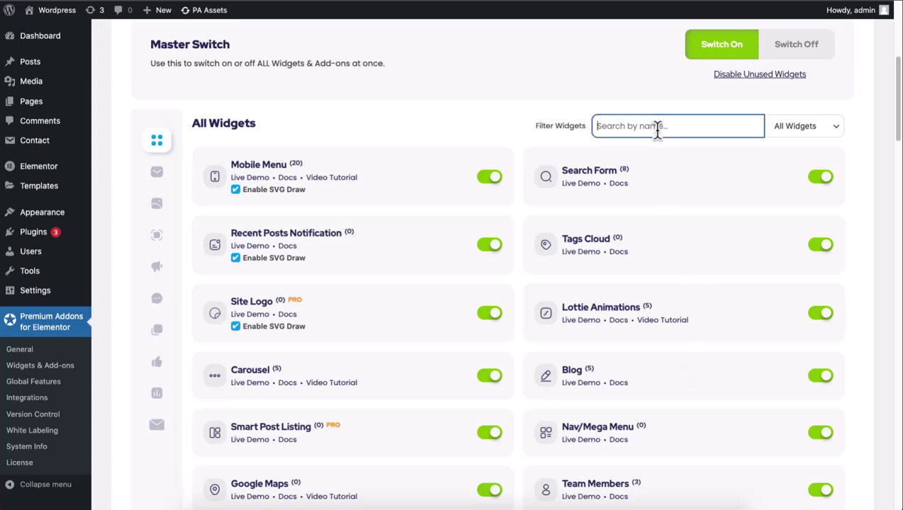
pyautogui.write('Textual Showcase')
pyautogui.click(490, 178)
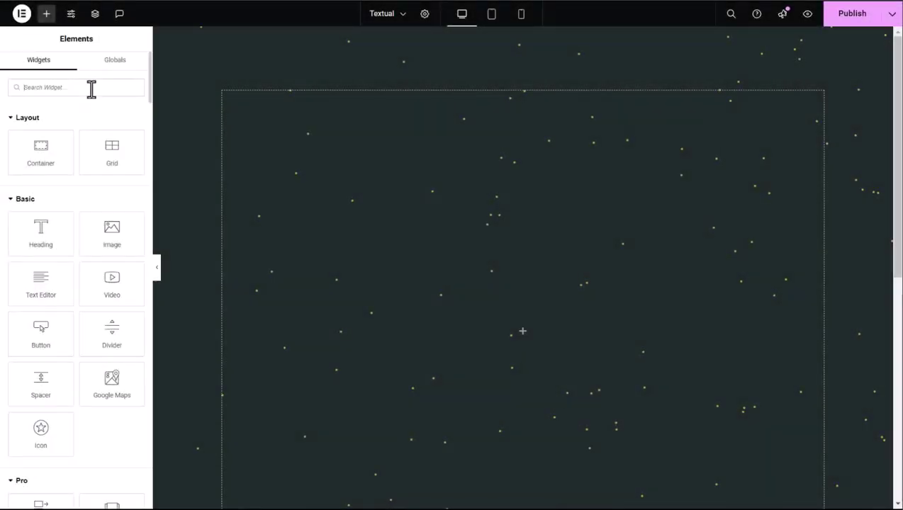
# Search 'Premium Textual' and drop a Textual Showcase widget into the page centre
pyautogui.click(91, 87)
pyautogui.write('Premium Textual Showcase')
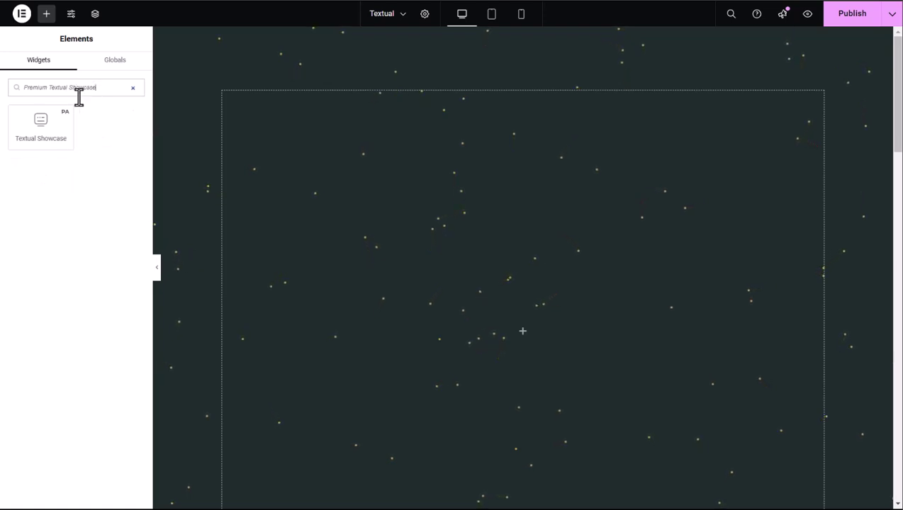
pyautogui.moveTo(51, 122); pyautogui.dragTo(409, 273)
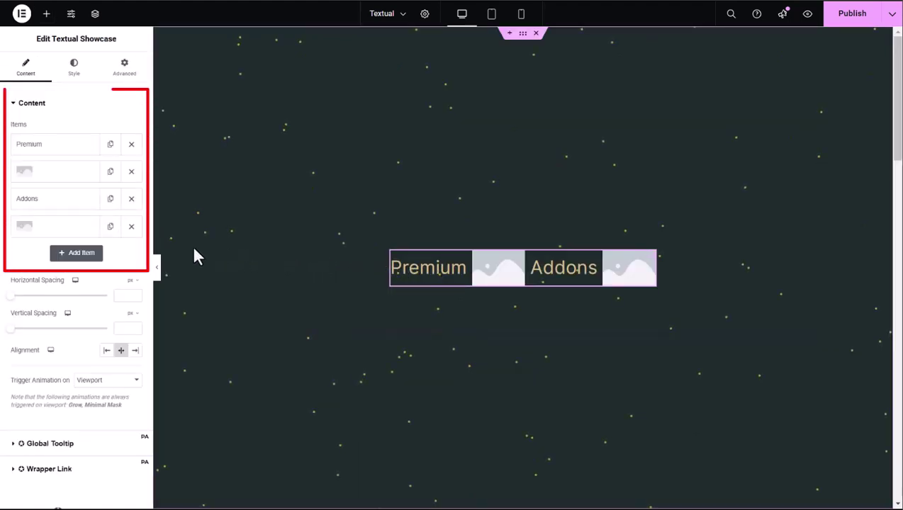
# Delete the image and Addons items so only the Premium text item remains
pyautogui.click(87, 254)
pyautogui.click(131, 255)
pyautogui.click(131, 226)
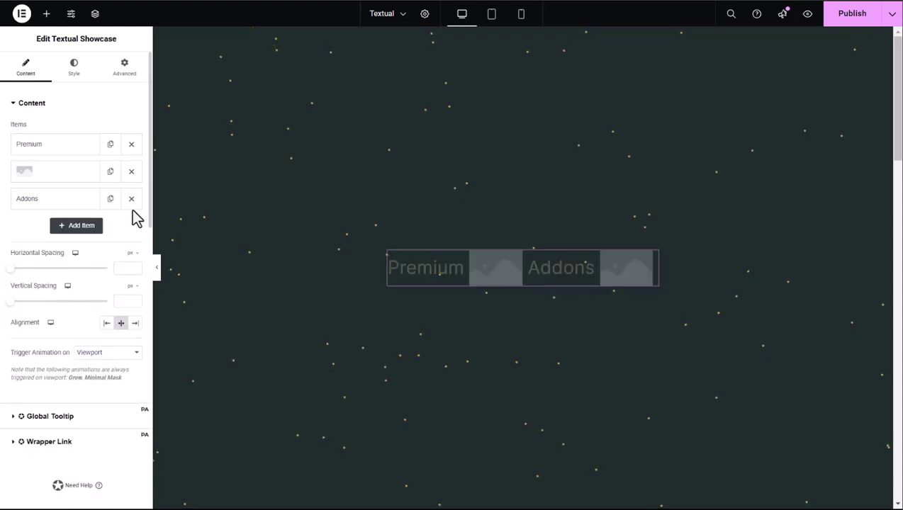
pyautogui.click(131, 198)
pyautogui.click(131, 171)
pyautogui.click(81, 149)
pyautogui.click(106, 190)
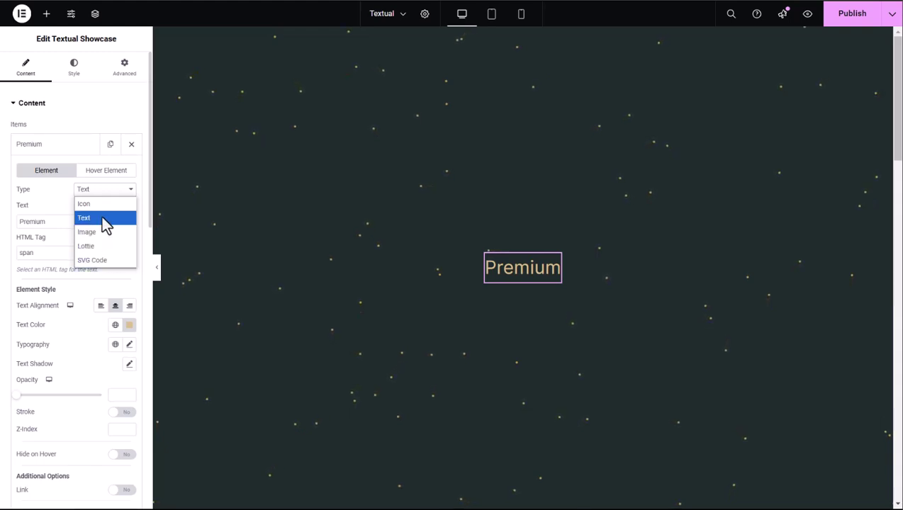
# Change the item's text to 'Discover' as a white (#FFFFFF) H1 heading
pyautogui.click(105, 218)
pyautogui.doubleClick(91, 224)
pyautogui.write('Di')
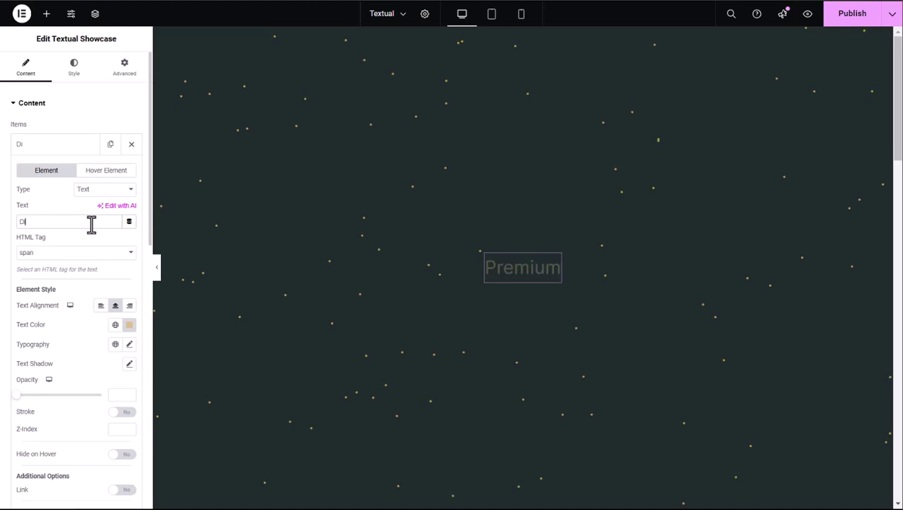
pyautogui.write('scover')
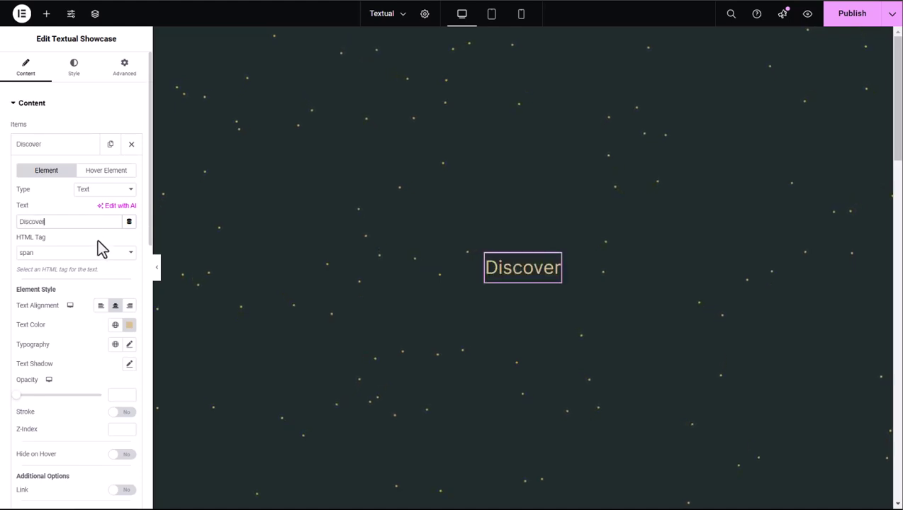
pyautogui.click(108, 254)
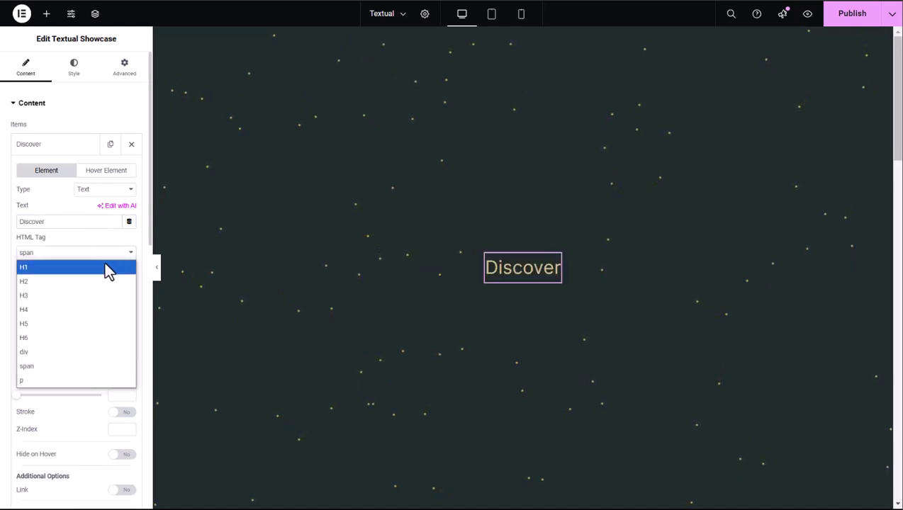
pyautogui.click(105, 267)
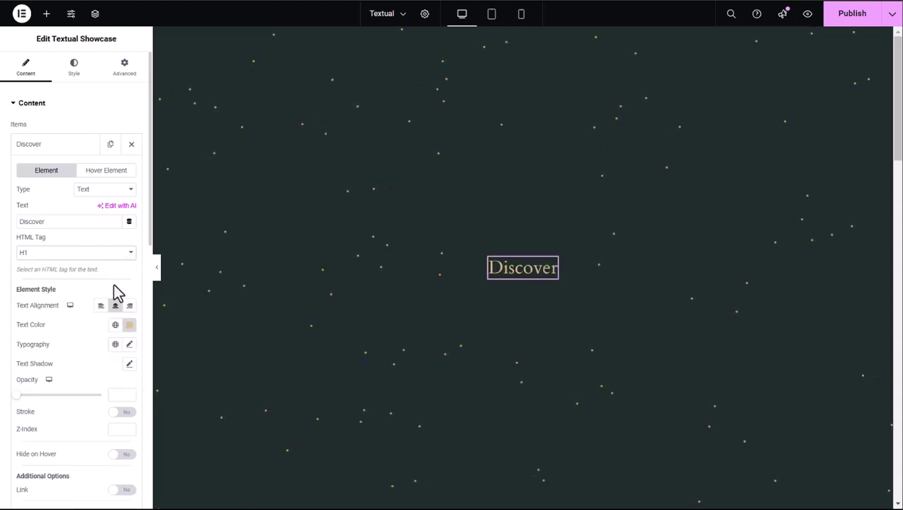
pyautogui.click(129, 325)
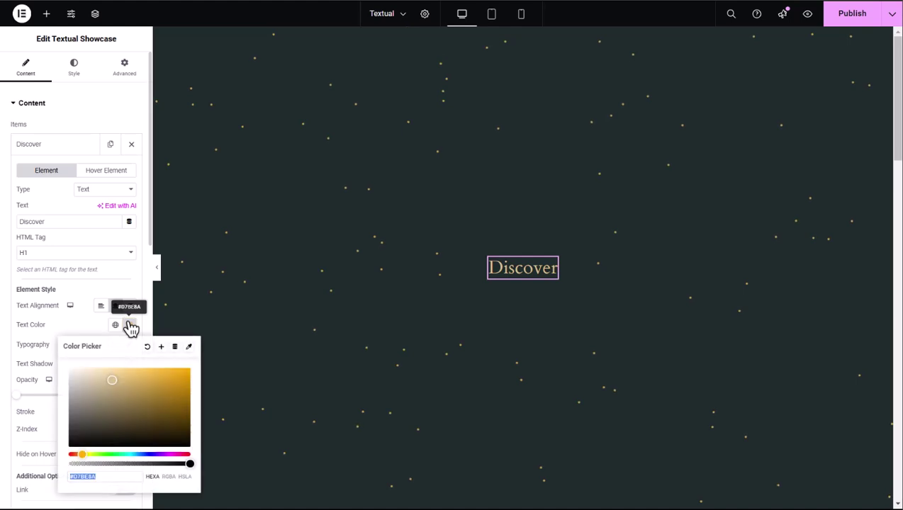
pyautogui.moveTo(111, 377); pyautogui.dragTo(69, 371)
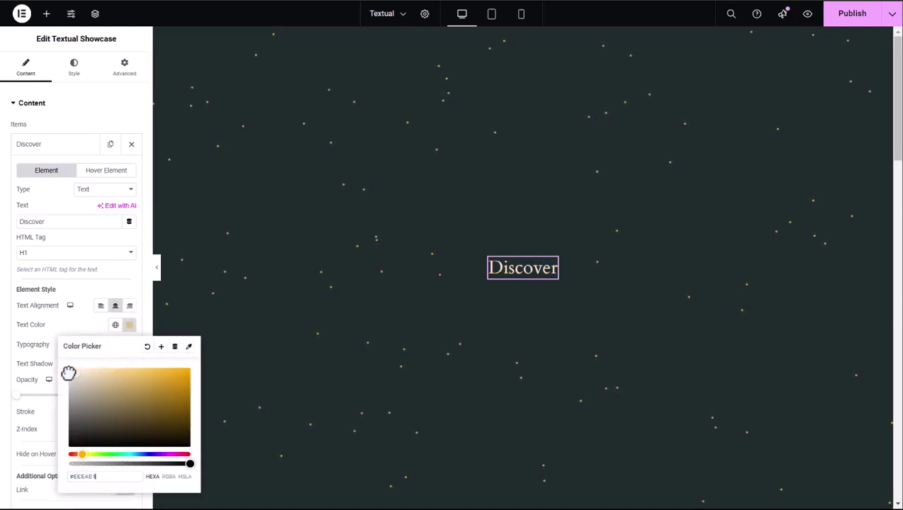
pyautogui.click(129, 328)
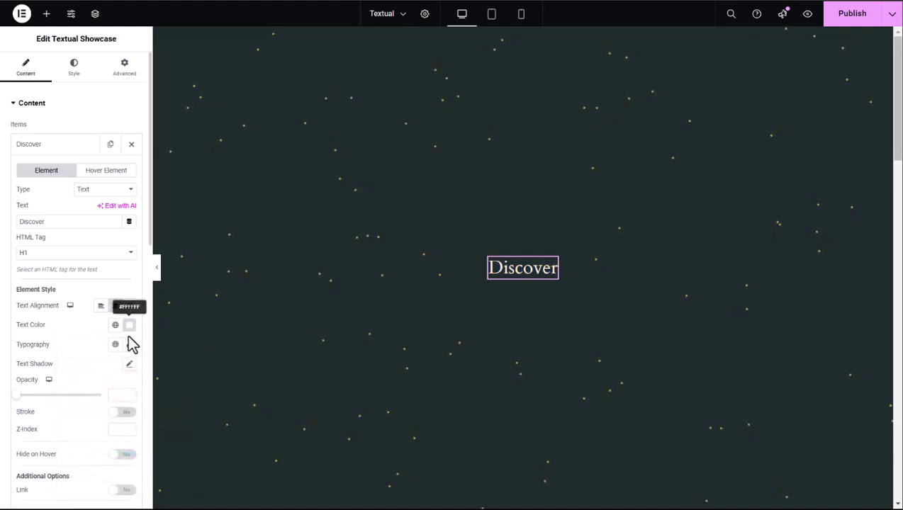
# Set Discover's typography to DM Serif Text, size 60, line height 1.1em
pyautogui.click(129, 344)
pyautogui.moveTo(150, 248); pyautogui.dragTo(140, 312)
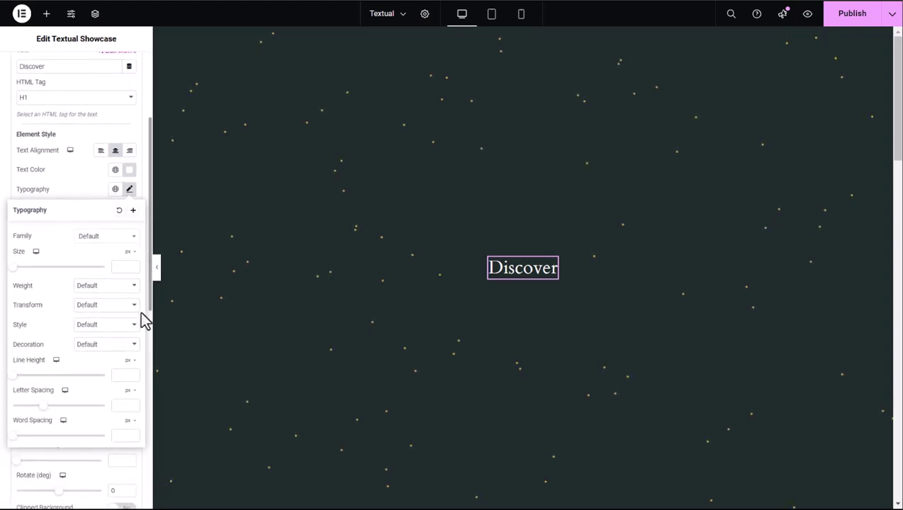
pyautogui.click(119, 222)
pyautogui.write('DM')
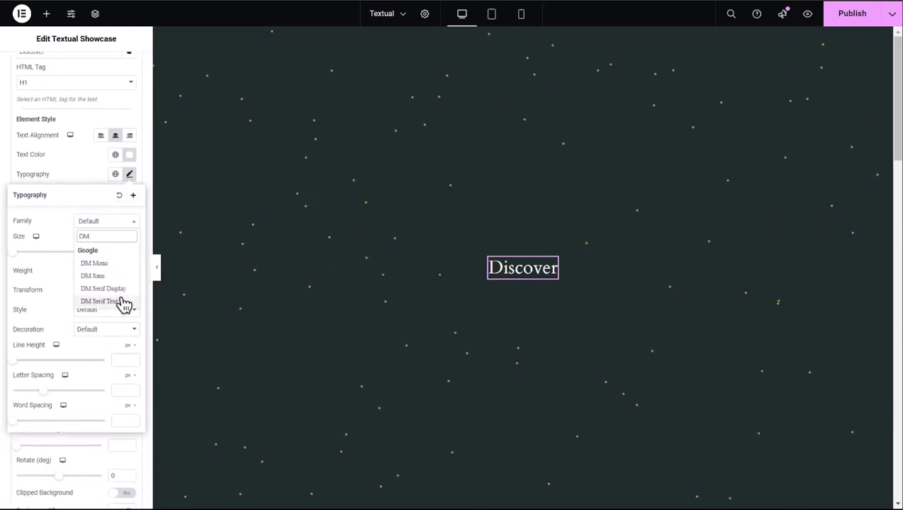
pyautogui.click(123, 302)
pyautogui.click(120, 252)
pyautogui.write('60')
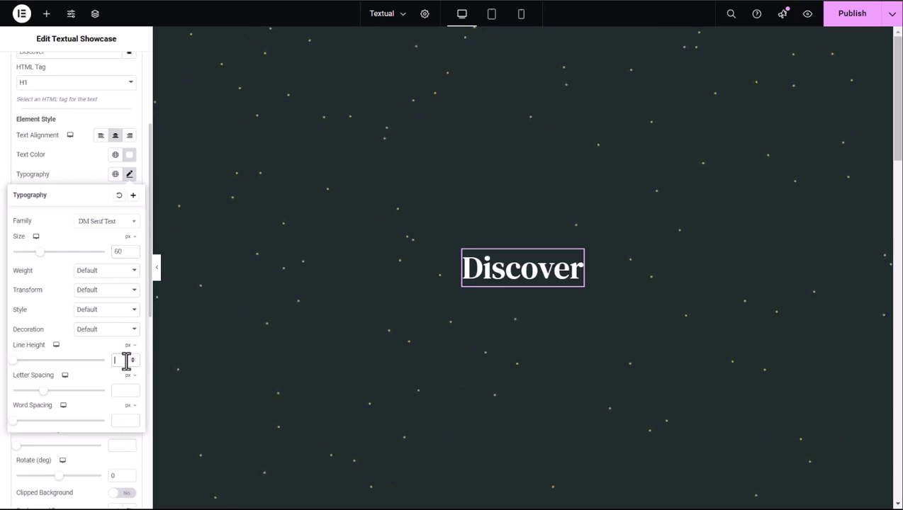
pyautogui.write('1.1')
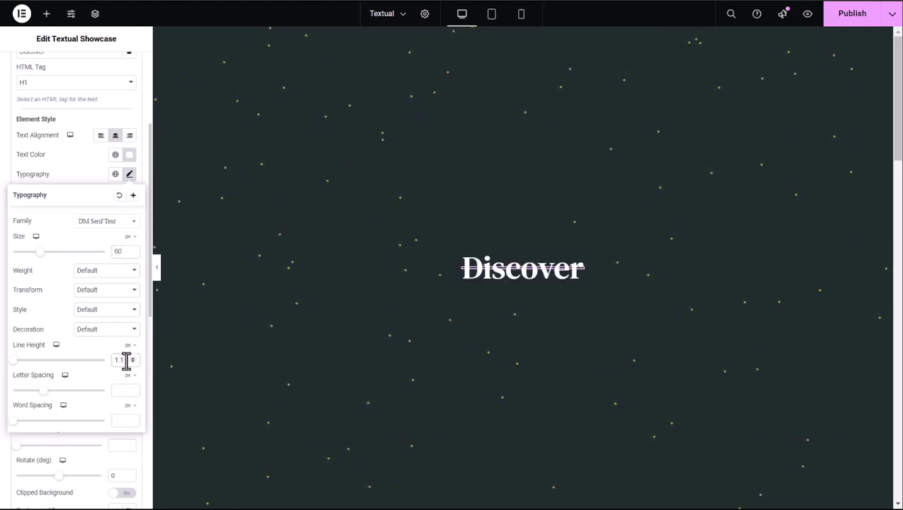
pyautogui.click(132, 361)
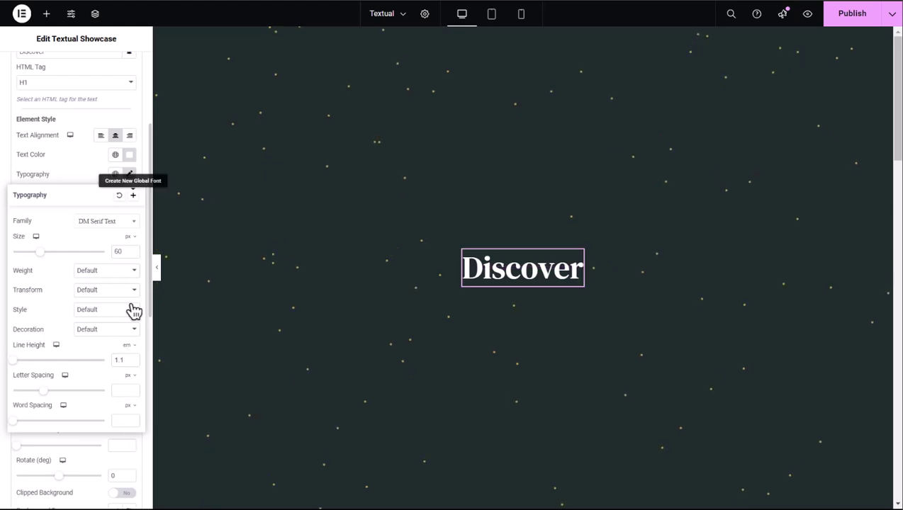
pyautogui.click(135, 213)
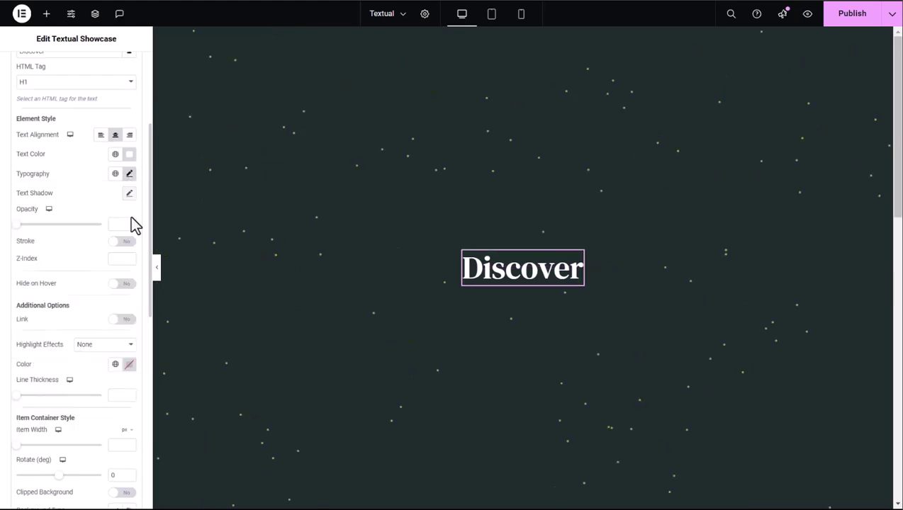
# Enable the heading link and paste the premiumaddons.com URL
pyautogui.click(123, 320)
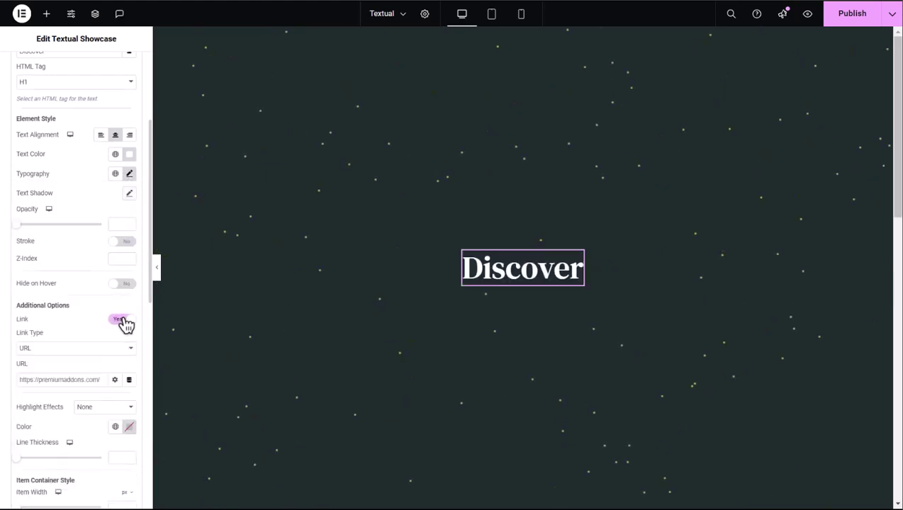
pyautogui.click(88, 379)
pyautogui.write('premiumaddons.com')
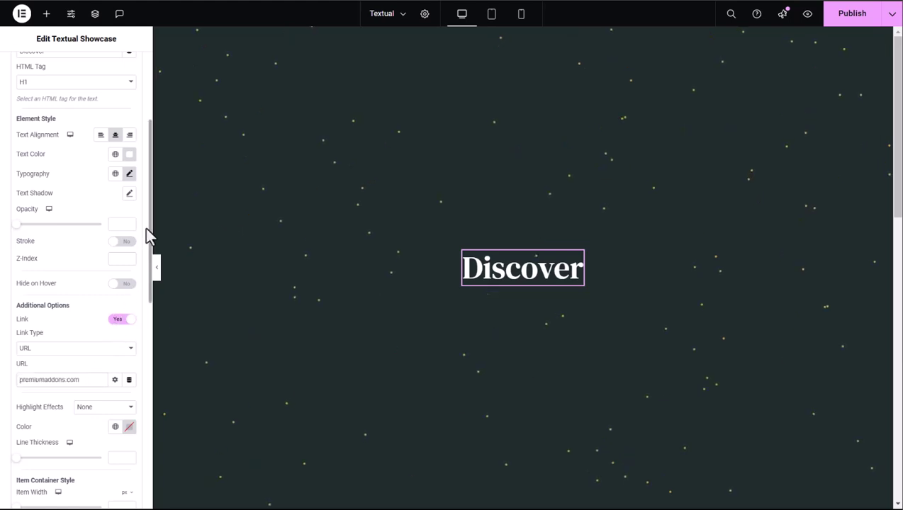
pyautogui.moveTo(147, 227); pyautogui.dragTo(154, 175)
# Add a second showcase item of type SVG Code containing the pasted lion SVG
pyautogui.click(96, 145)
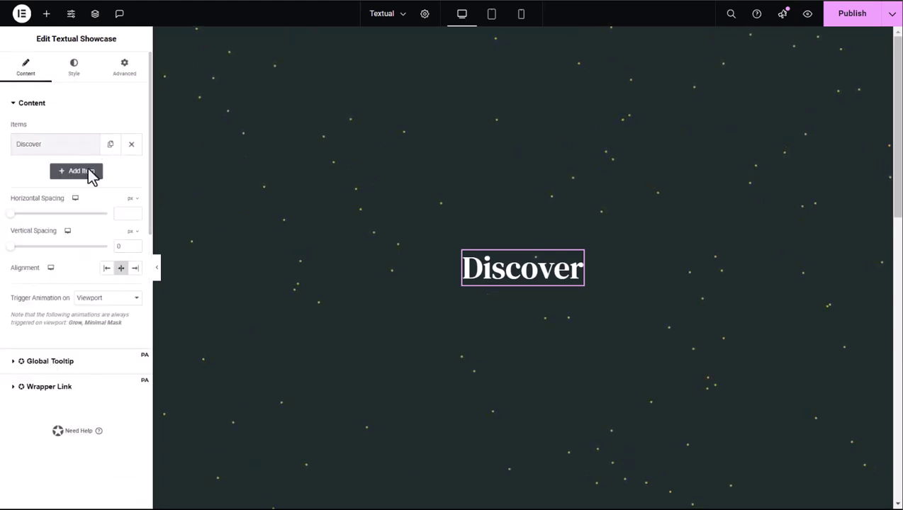
pyautogui.click(88, 176)
pyautogui.click(105, 232)
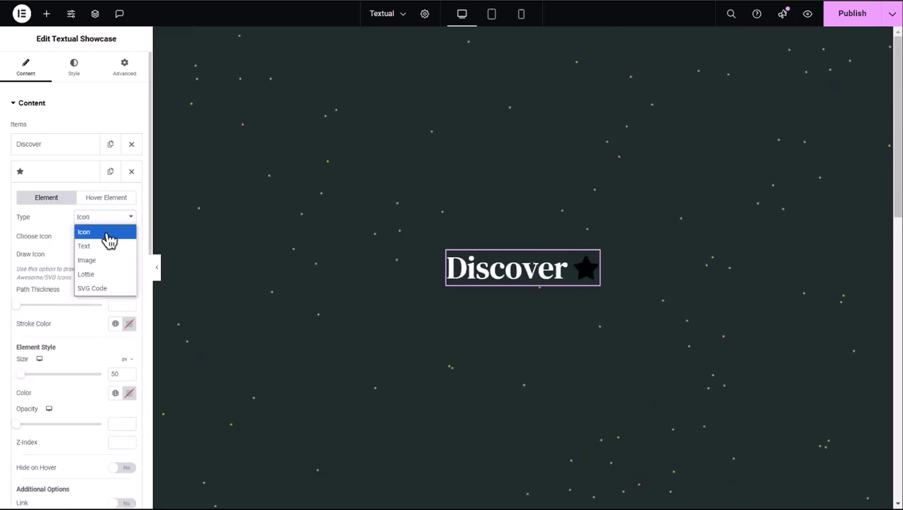
pyautogui.click(106, 290)
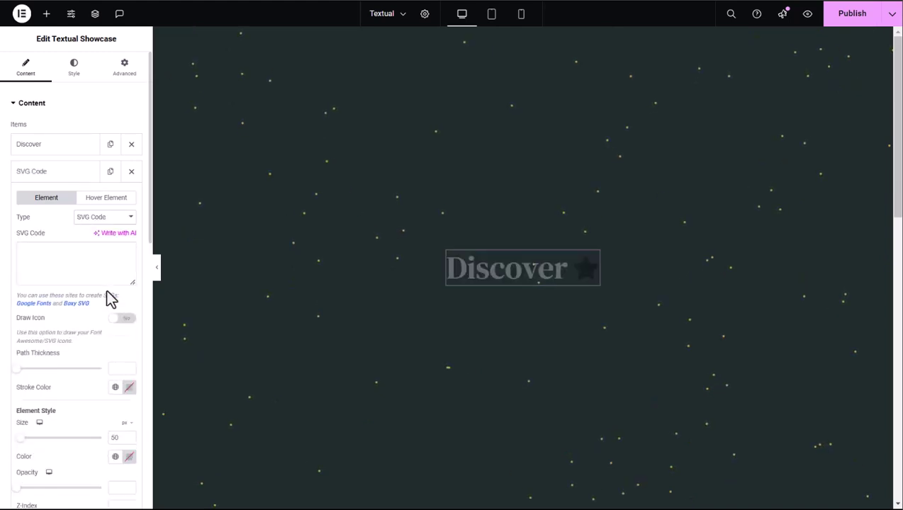
pyautogui.click(77, 256)
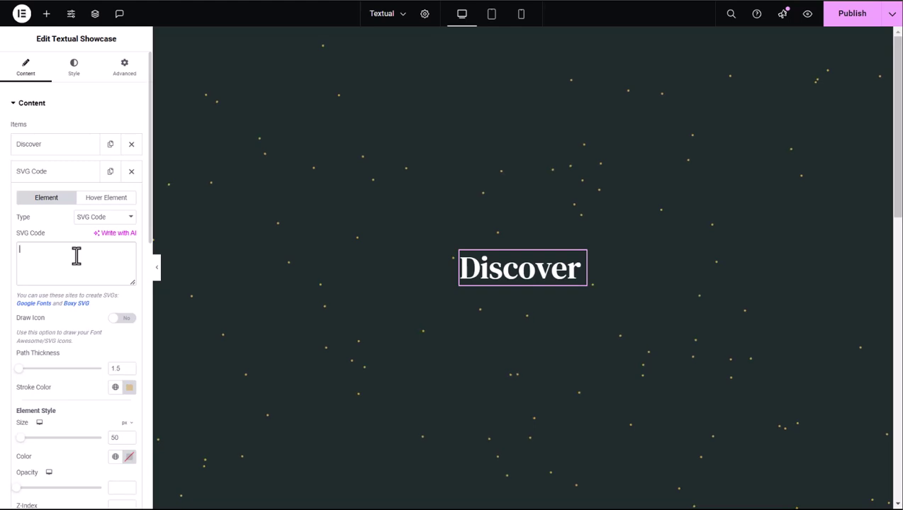
pyautogui.hotkey('ctrl', 'v')
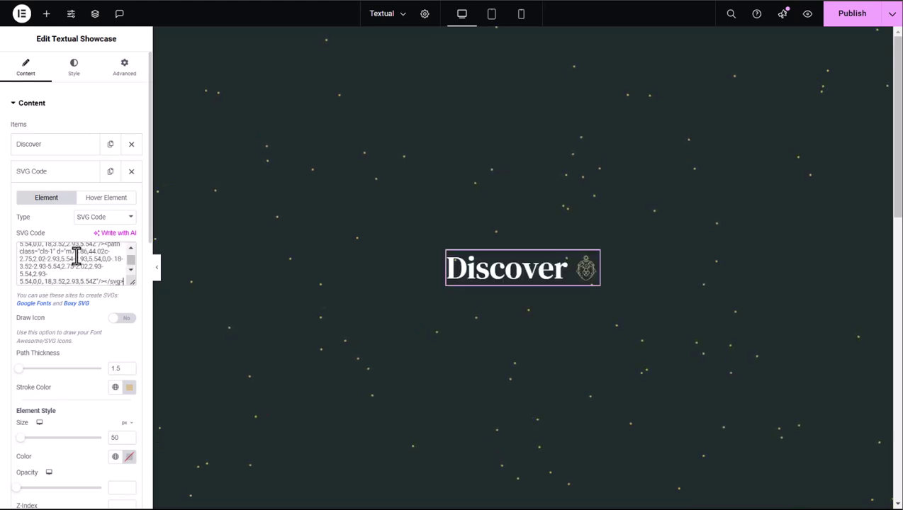
# Make the lion draw itself with a gold stroke colour at size 90
pyautogui.click(125, 321)
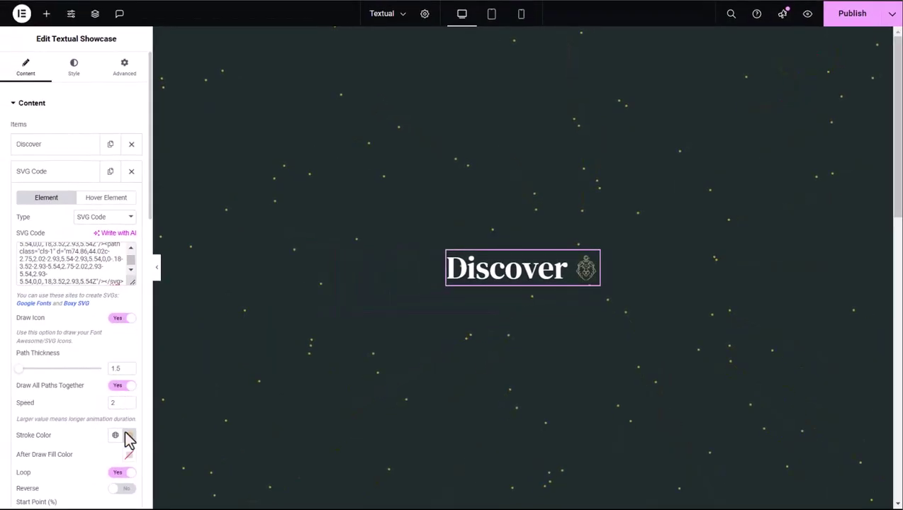
pyautogui.click(128, 438)
pyautogui.click(131, 439)
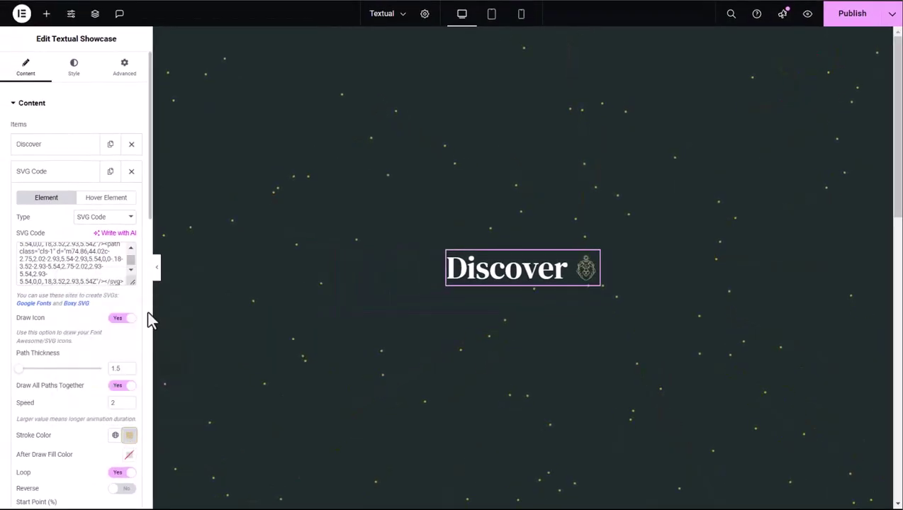
pyautogui.scroll(-3, 142, 319)
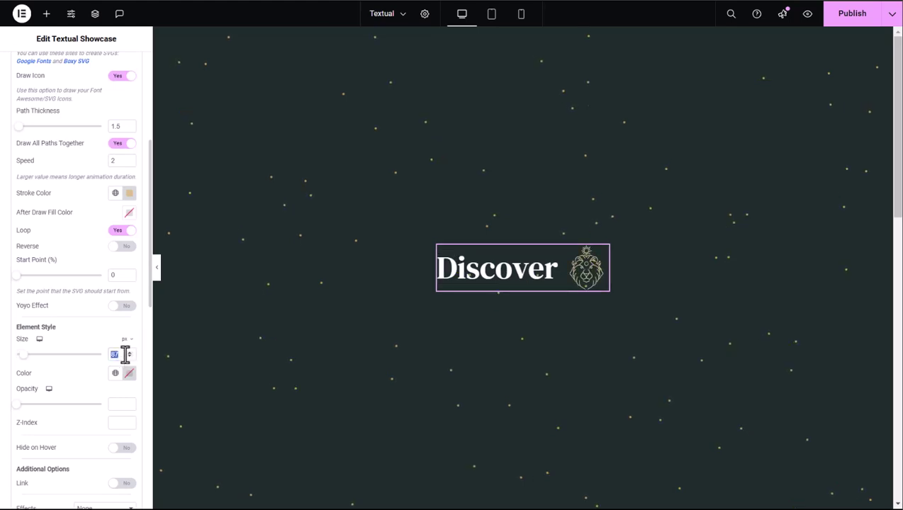
pyautogui.write('90')
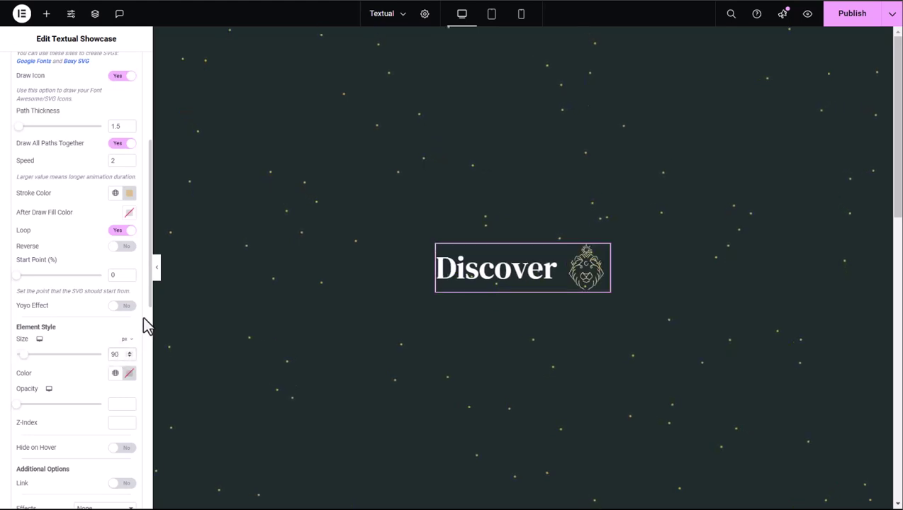
pyautogui.moveTo(148, 246); pyautogui.dragTo(147, 155)
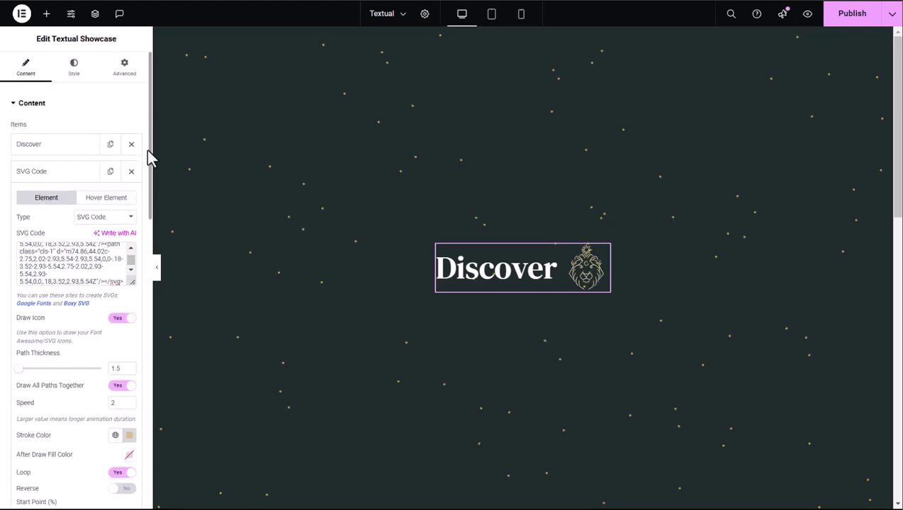
pyautogui.click(88, 175)
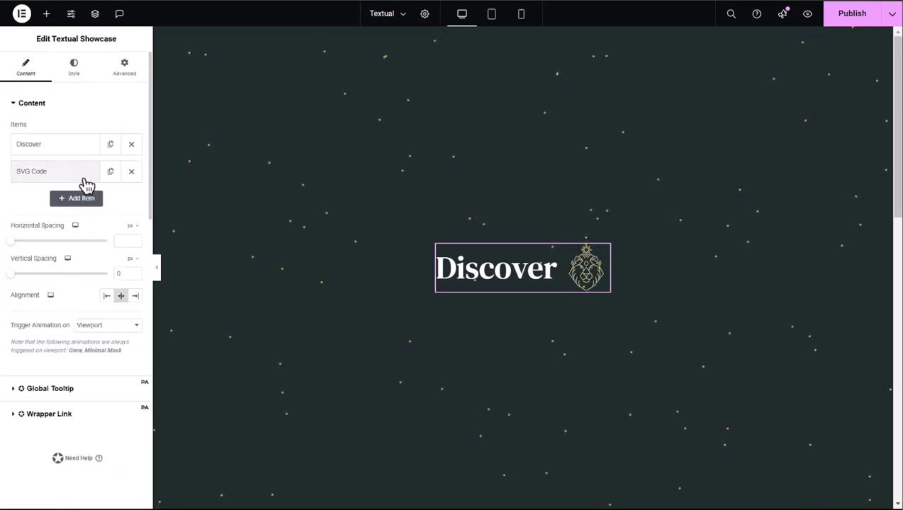
# Add a third text item reading 'a New Dimension'
pyautogui.click(85, 199)
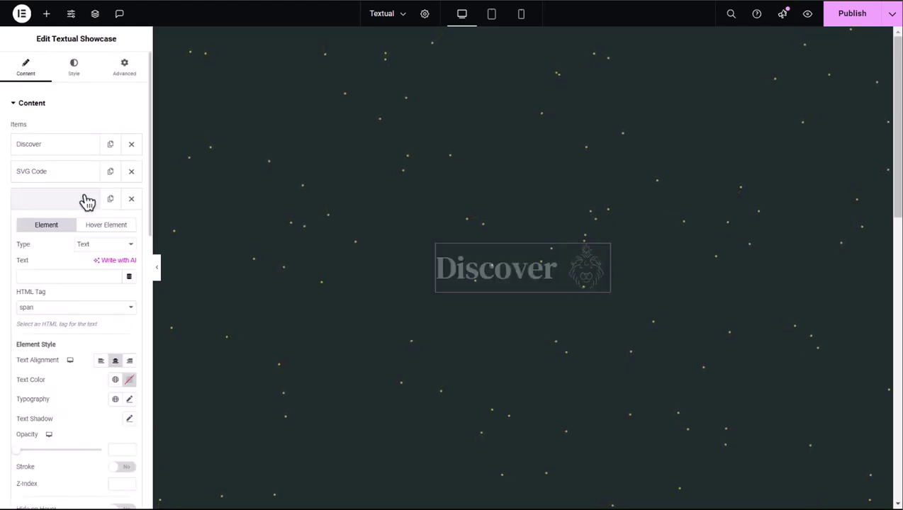
pyautogui.click(73, 276)
pyautogui.write('a New Dimension')
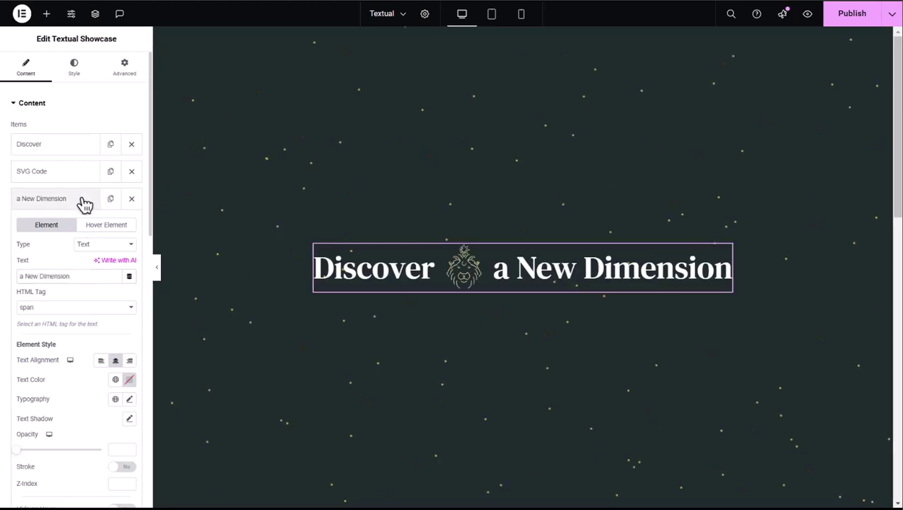
pyautogui.click(85, 205)
# Add a fourth Image item using moon.png from the Media Library at width 90
pyautogui.click(87, 227)
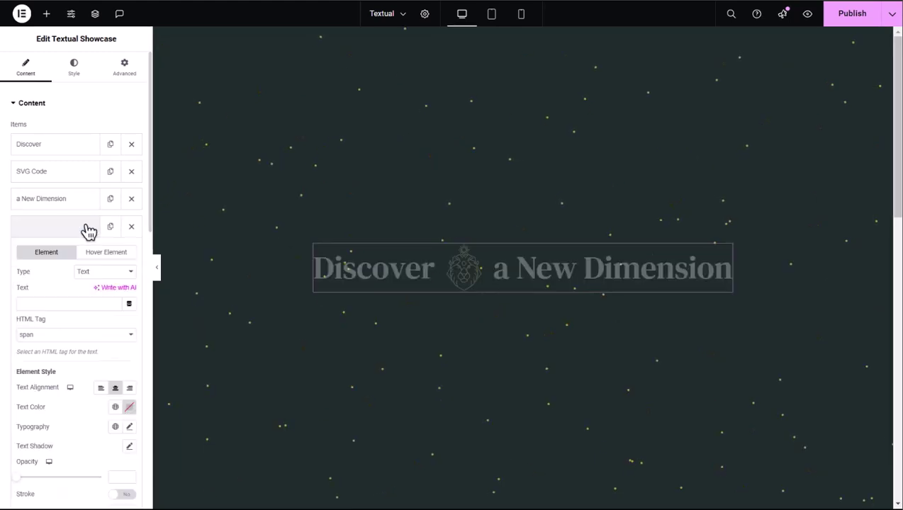
pyautogui.click(103, 273)
pyautogui.click(107, 315)
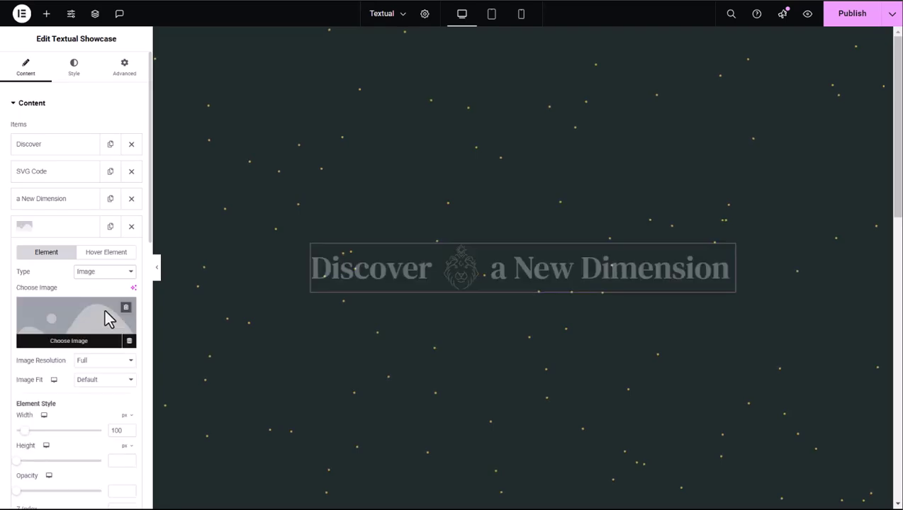
pyautogui.click(107, 319)
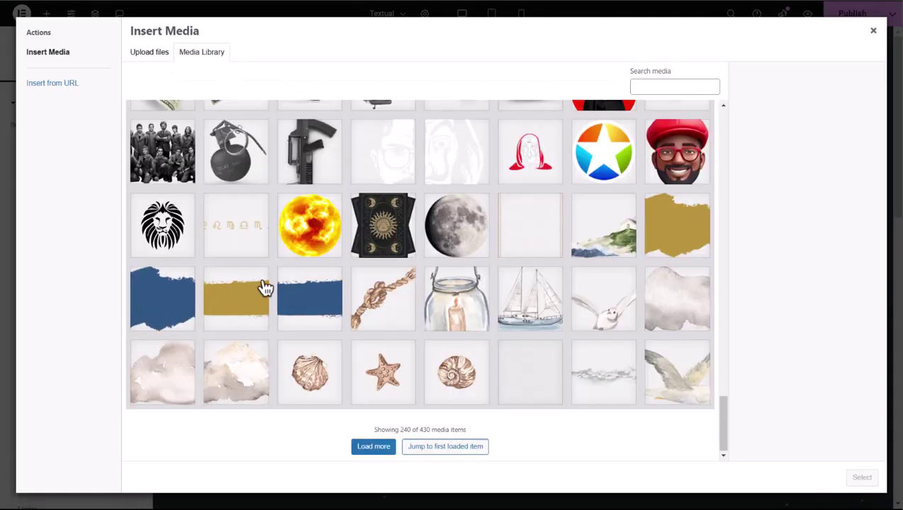
pyautogui.click(433, 242)
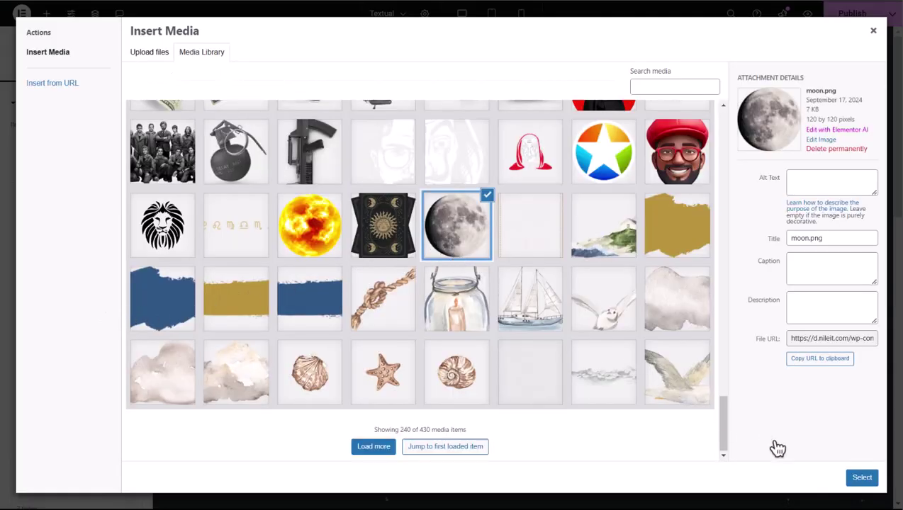
pyautogui.click(859, 479)
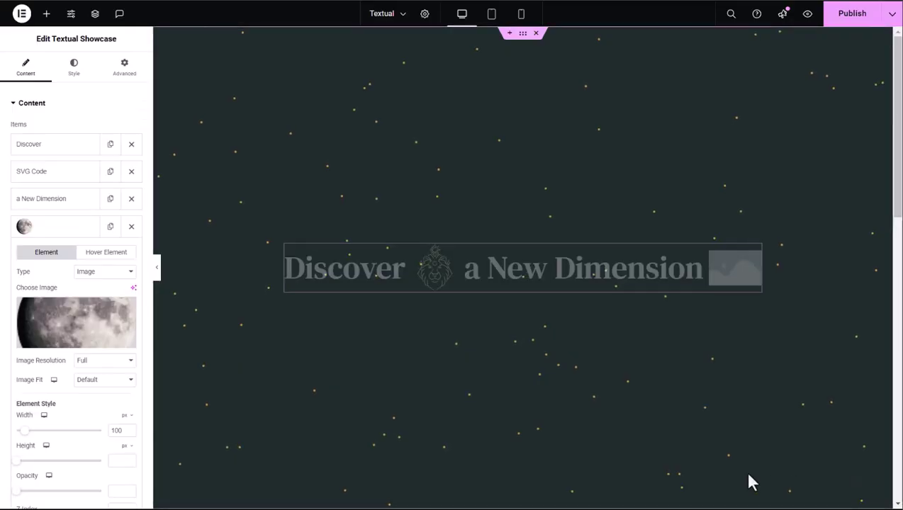
pyautogui.doubleClick(119, 431)
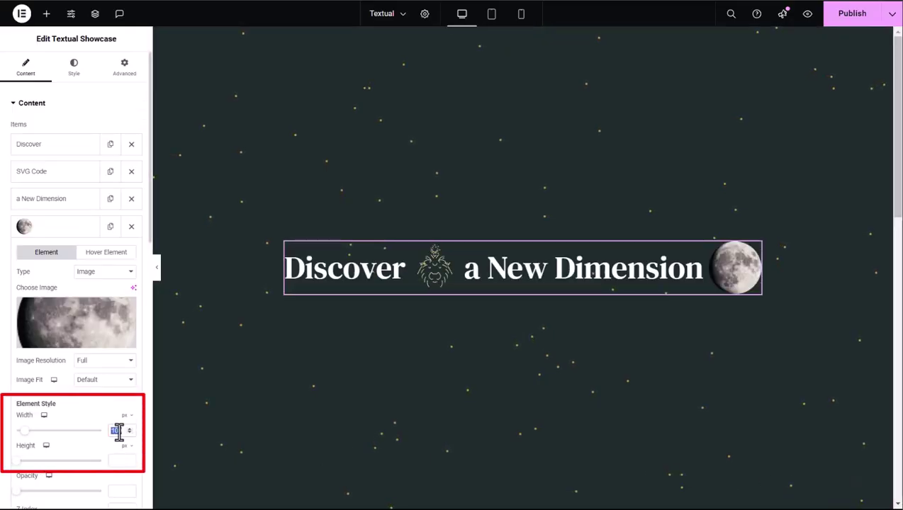
pyautogui.write('90')
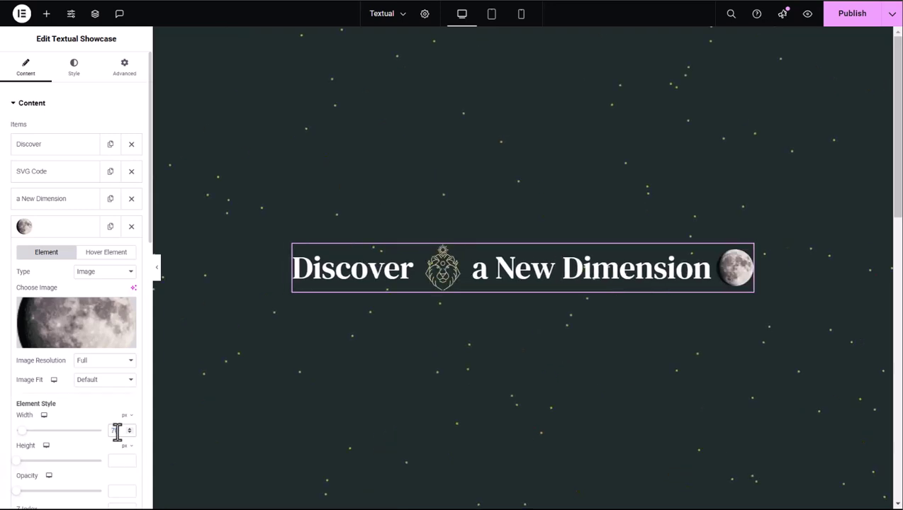
# Set the moon item's hover element to an Image showing the-sun.png
pyautogui.click(111, 260)
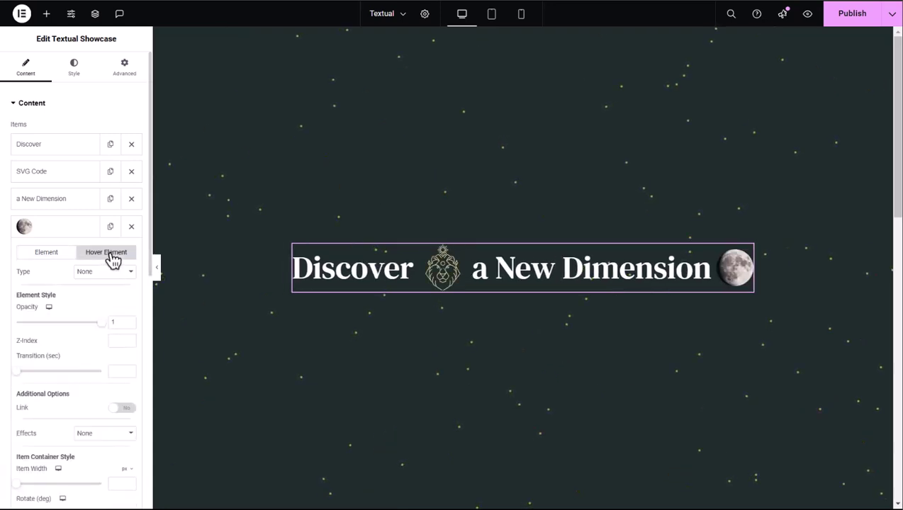
pyautogui.moveTo(153, 250); pyautogui.dragTo(151, 288)
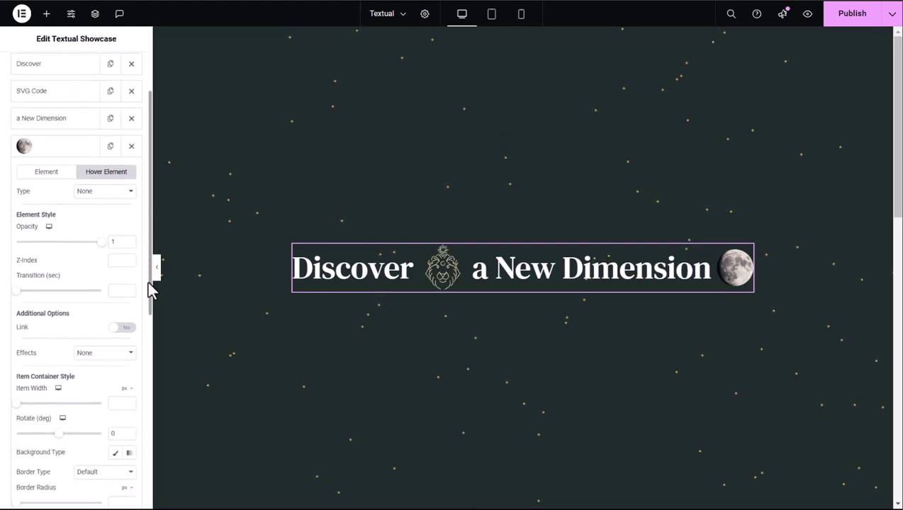
pyautogui.click(126, 190)
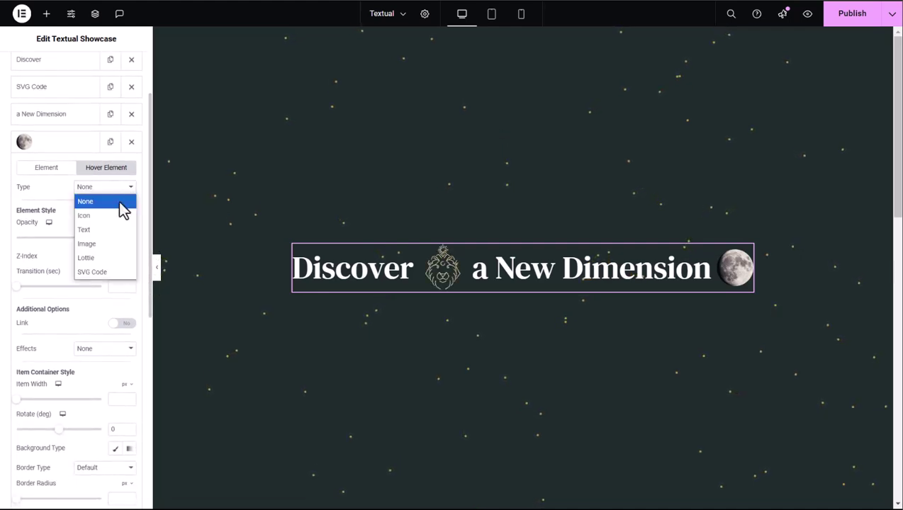
pyautogui.click(115, 245)
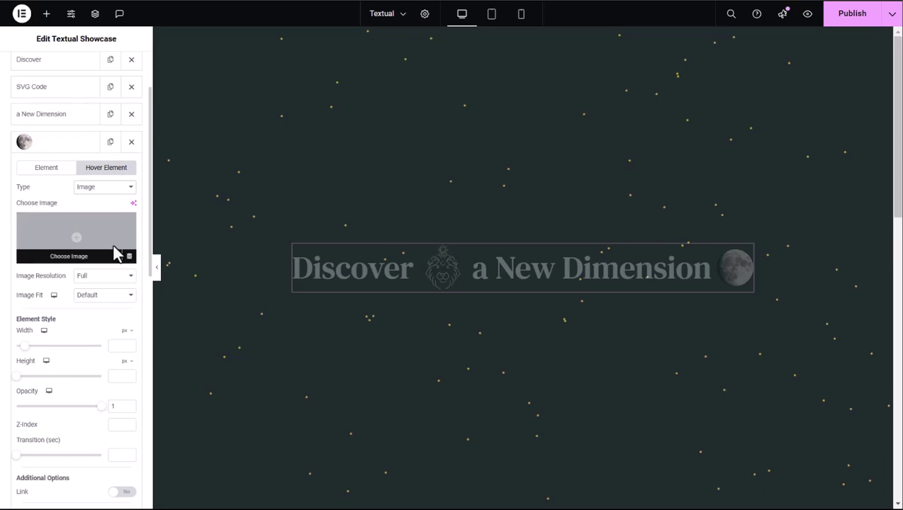
pyautogui.click(117, 246)
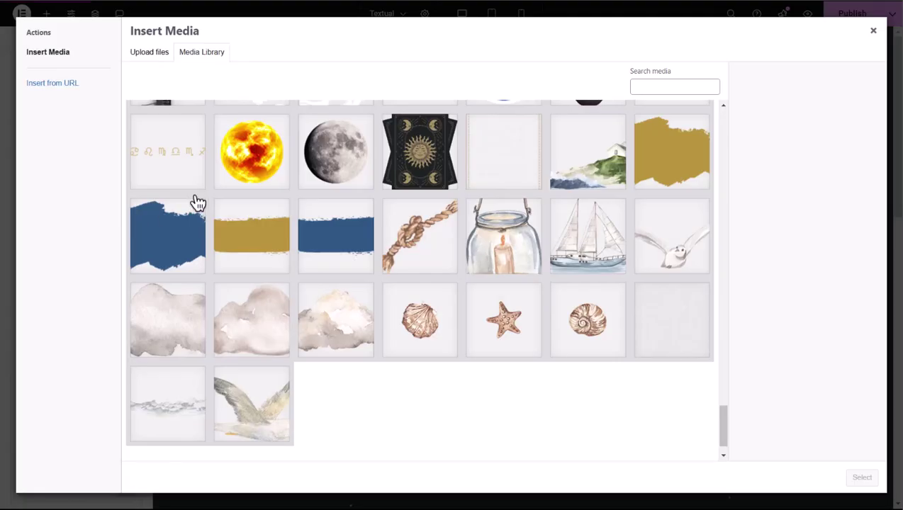
pyautogui.click(260, 178)
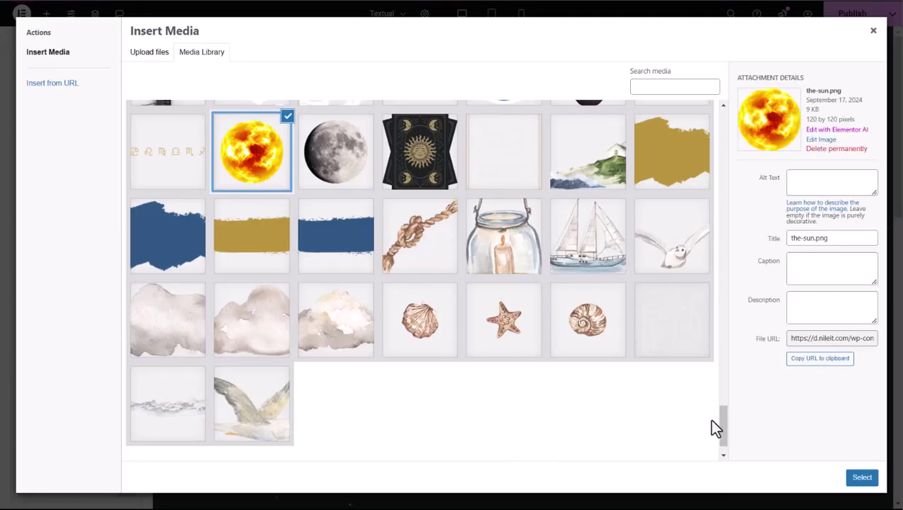
pyautogui.click(855, 480)
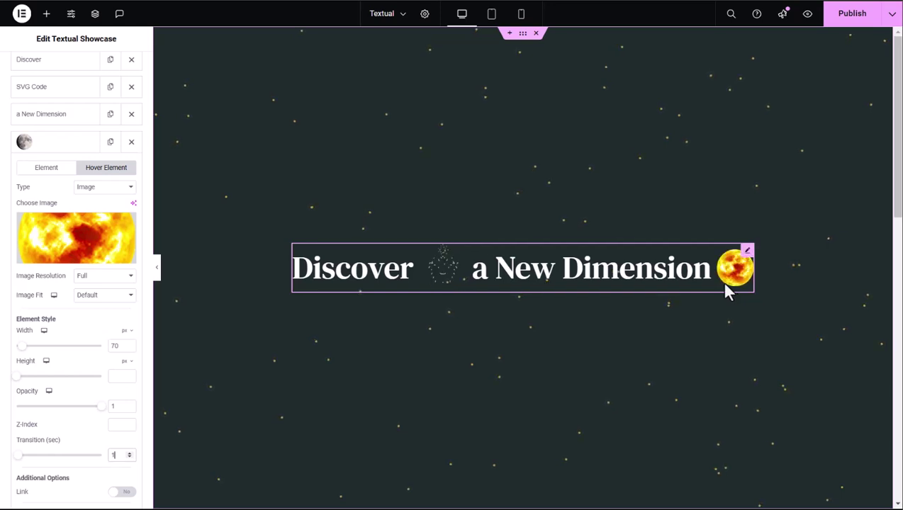
# Add three text items after the moon: 'in', 'Elementor!' and 'Textual Showcase'
pyautogui.click(79, 149)
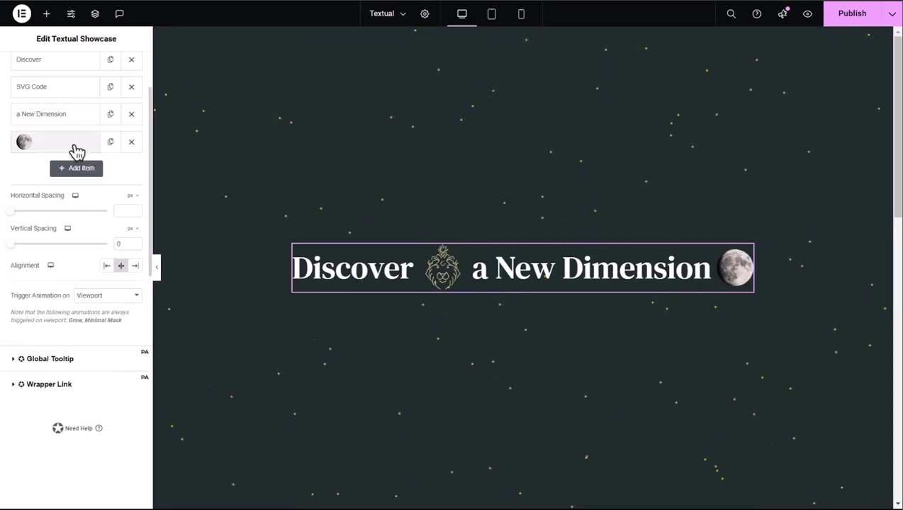
pyautogui.click(75, 167)
pyautogui.click(75, 293)
pyautogui.write('in')
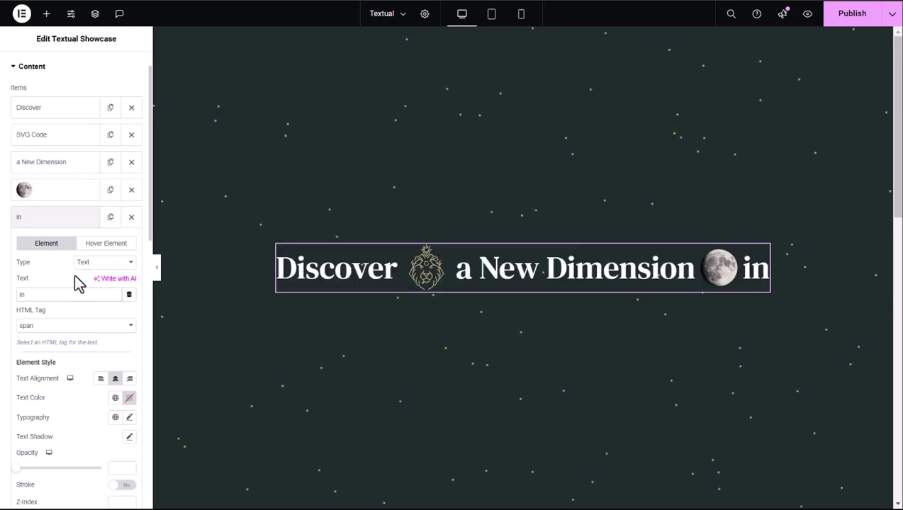
pyautogui.click(71, 219)
pyautogui.click(74, 243)
pyautogui.click(62, 322)
pyautogui.write('Elementor!')
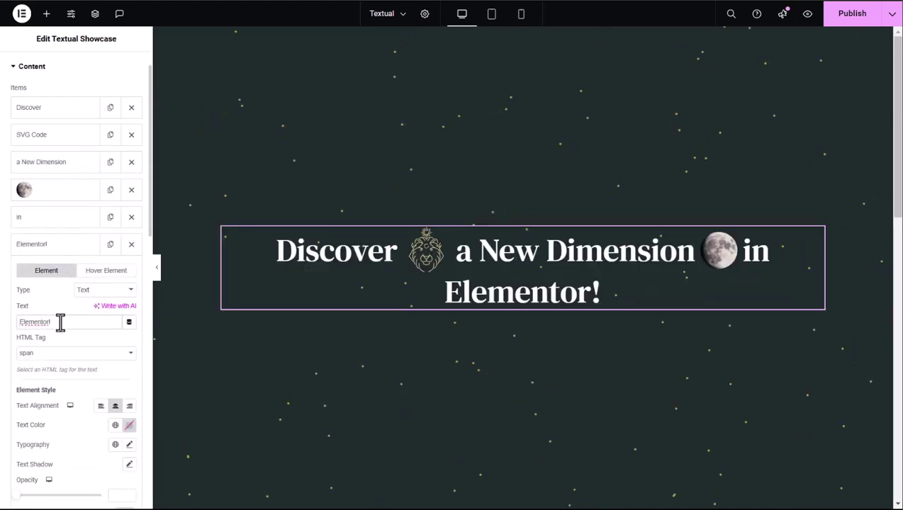
pyautogui.click(68, 248)
pyautogui.click(76, 271)
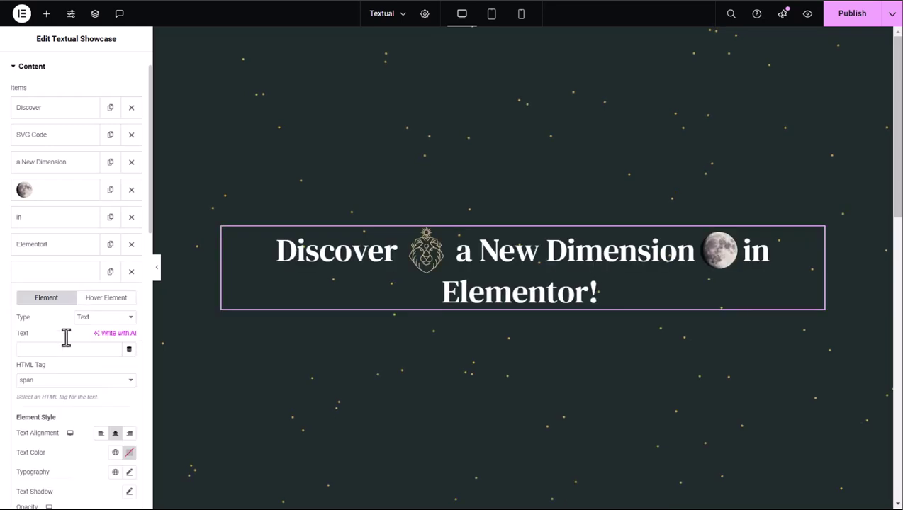
pyautogui.click(63, 349)
pyautogui.write('Textual Showcase')
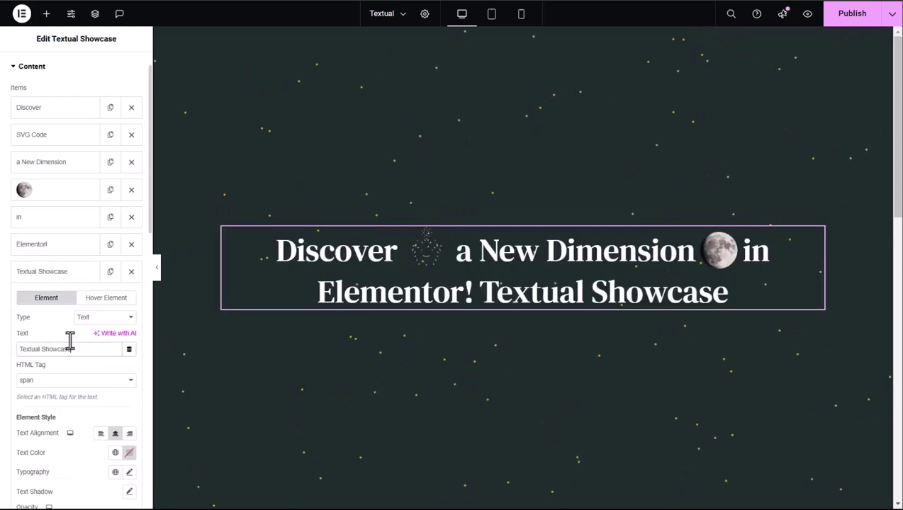
pyautogui.scroll(-3, 147, 282)
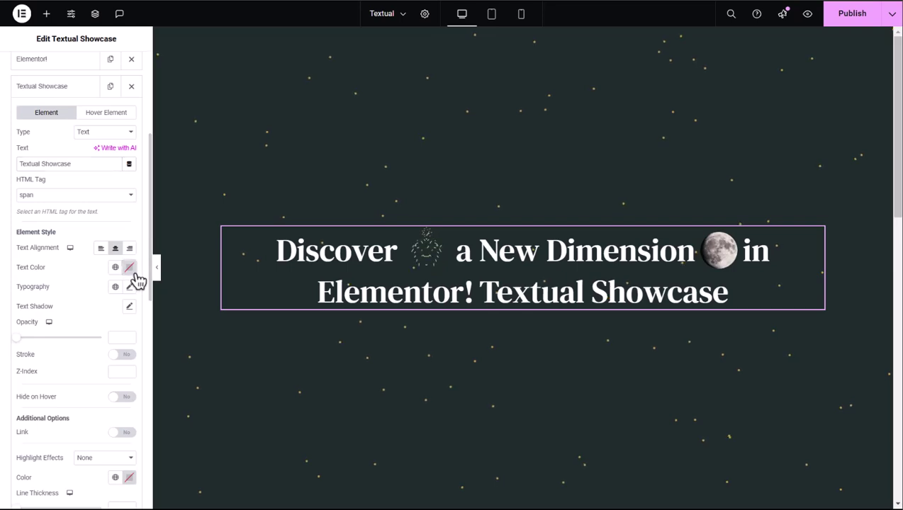
# Colour the Textual Showcase text gold, sampled from the lion icon with the eyedropper
pyautogui.click(130, 268)
pyautogui.click(188, 288)
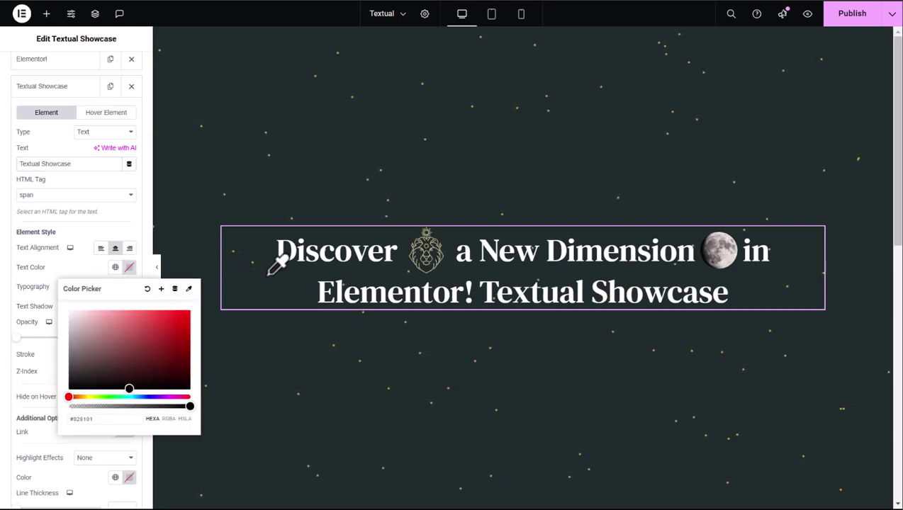
pyautogui.click(426, 248)
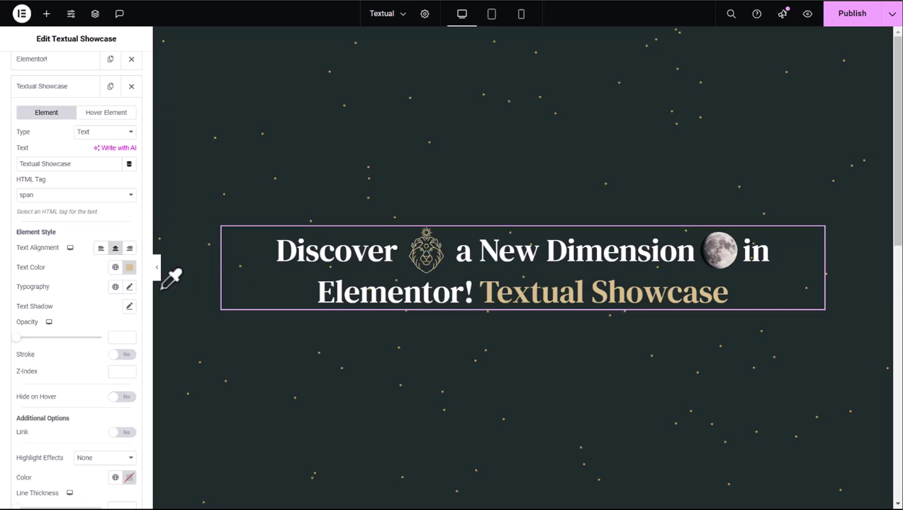
pyautogui.moveTo(149, 290); pyautogui.dragTo(147, 357)
# Apply the Outline highlight effect in the same sampled gold
pyautogui.click(125, 295)
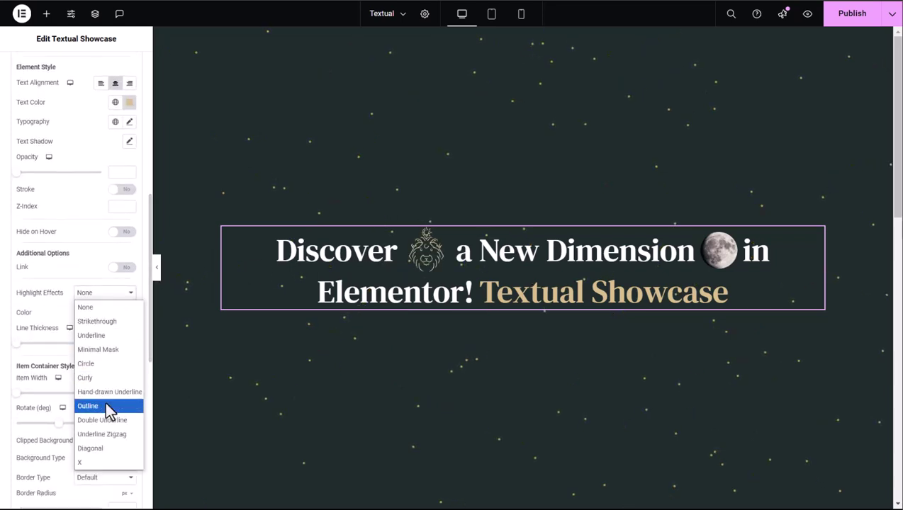
pyautogui.click(106, 407)
pyautogui.click(129, 313)
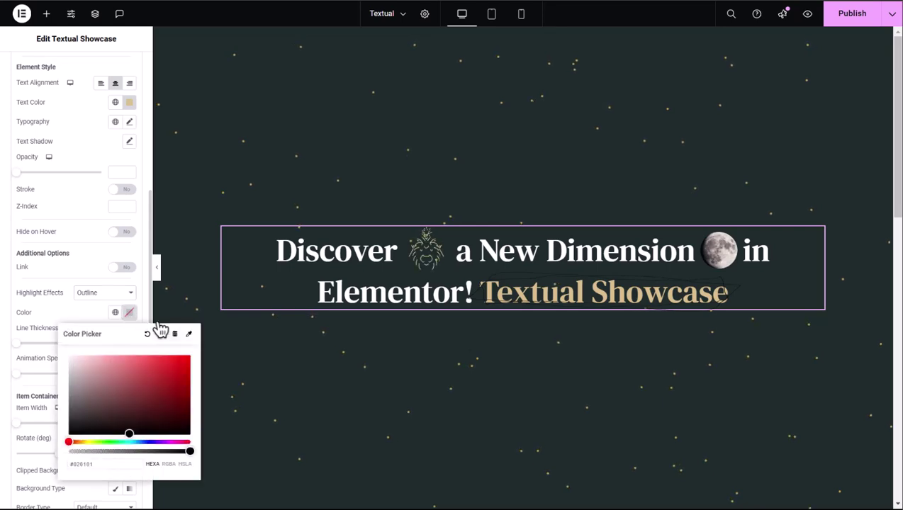
pyautogui.click(188, 334)
pyautogui.click(494, 298)
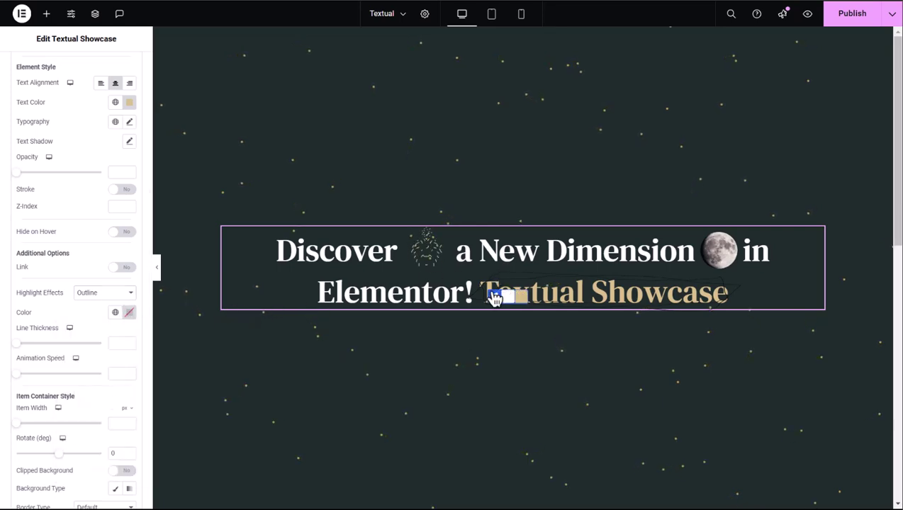
pyautogui.click(527, 304)
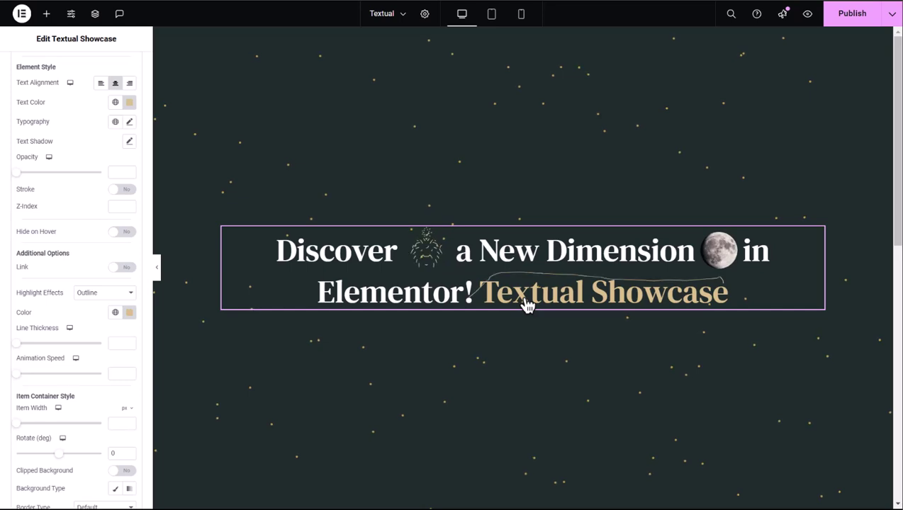
# Thicken the outline, raise its animation speed to 1.2, and tilt the item slightly
pyautogui.click(22, 344)
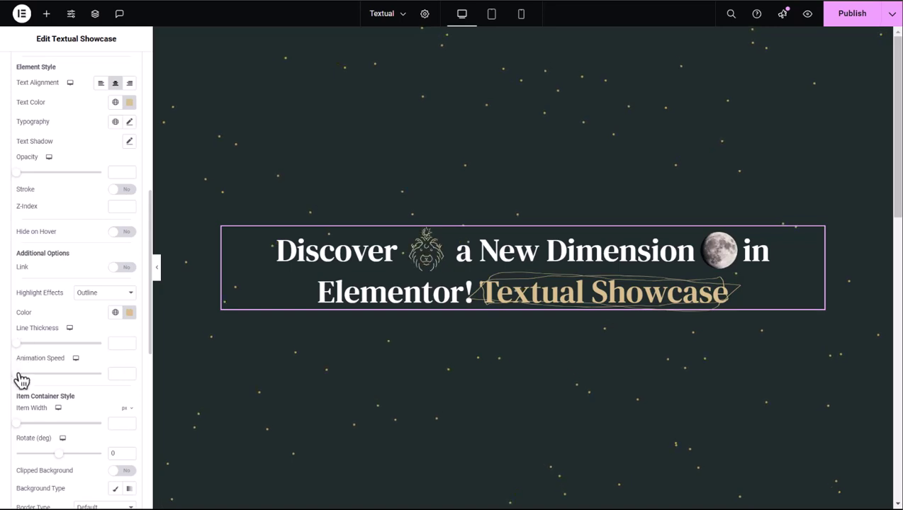
pyautogui.click(22, 374)
pyautogui.press('Right')
pyautogui.press('Right')
pyautogui.press('Right')
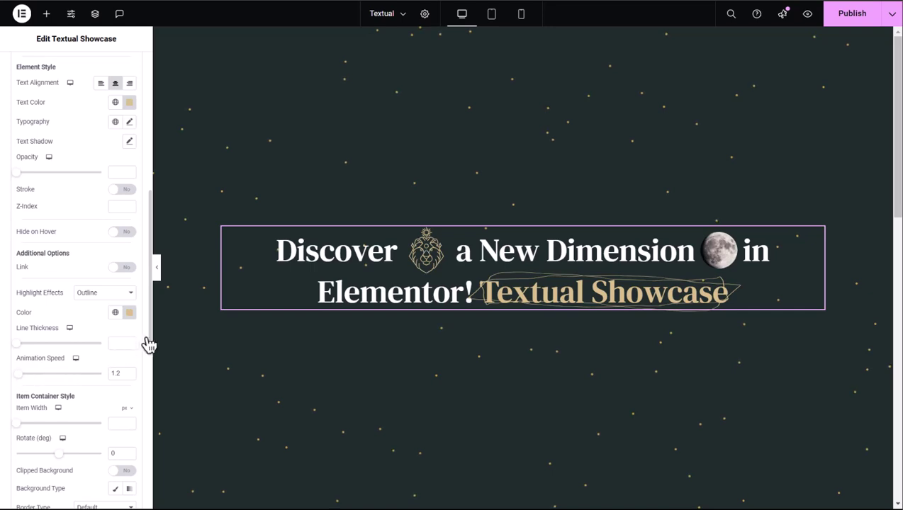
pyautogui.moveTo(148, 338); pyautogui.dragTo(148, 358)
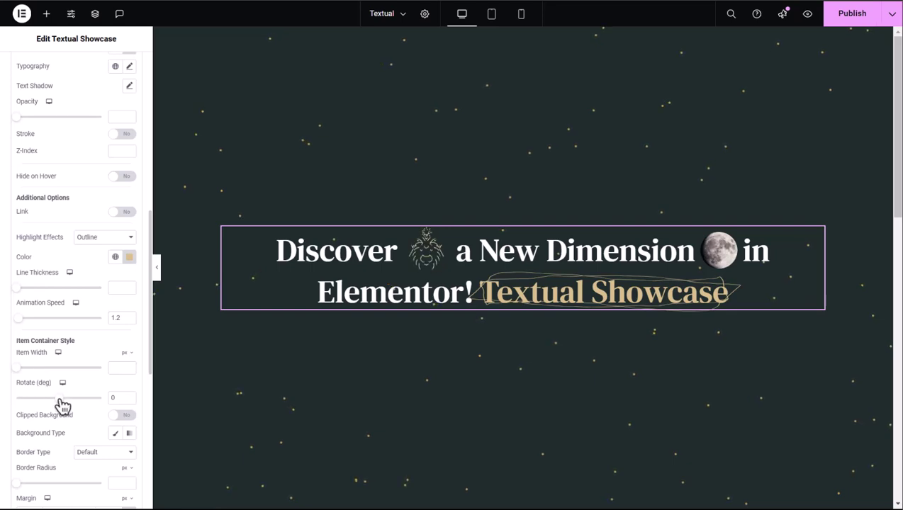
pyautogui.moveTo(63, 404); pyautogui.dragTo(64, 403)
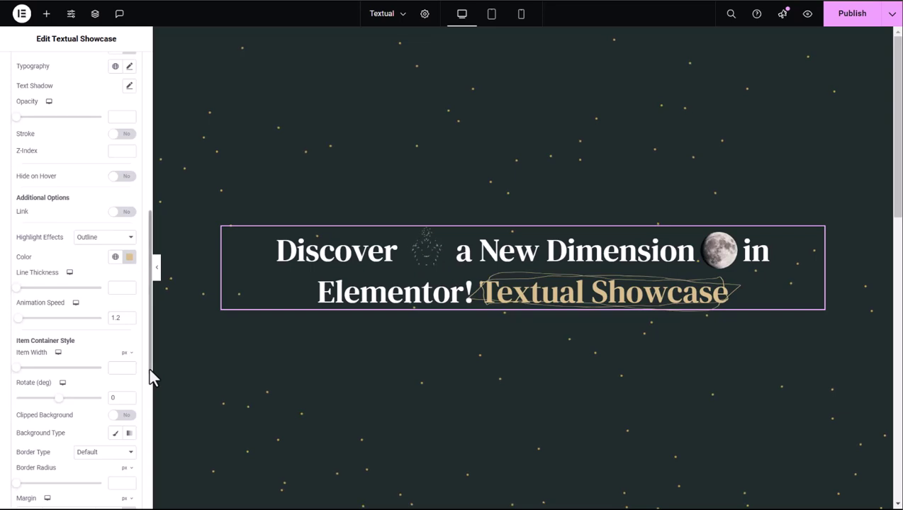
pyautogui.moveTo(149, 368); pyautogui.dragTo(151, 421)
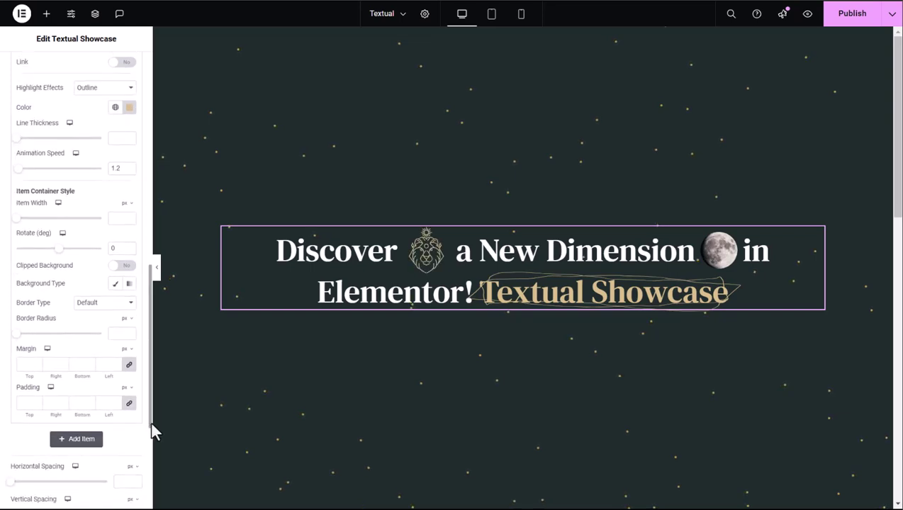
pyautogui.click(114, 283)
pyautogui.click(130, 304)
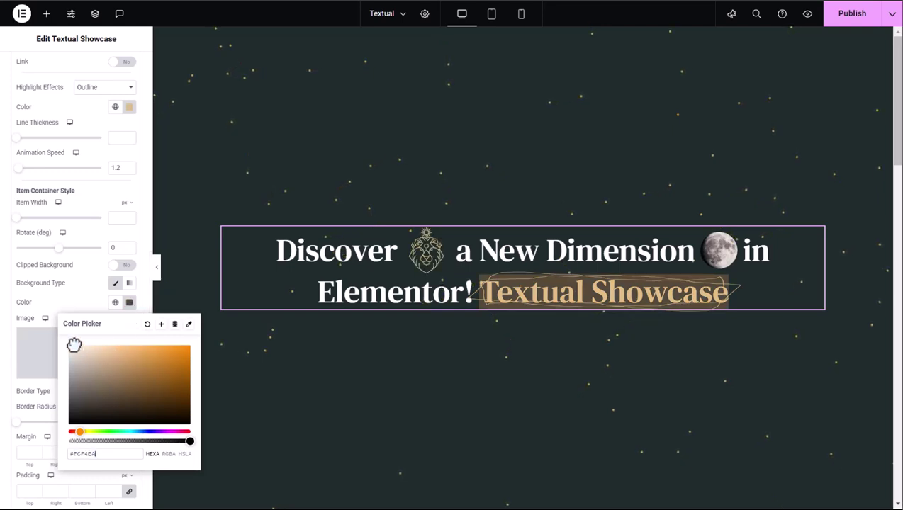
pyautogui.moveTo(75, 345); pyautogui.dragTo(62, 340)
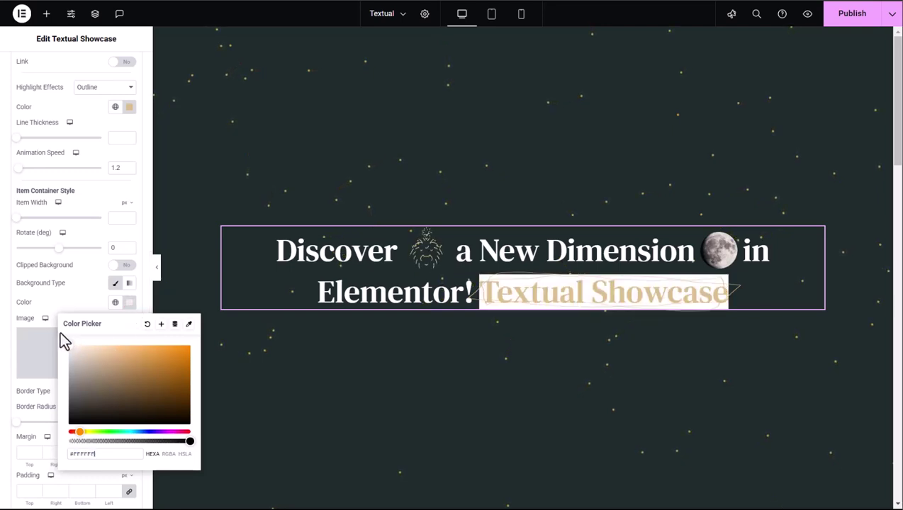
pyautogui.click(95, 299)
pyautogui.moveTo(95, 349)
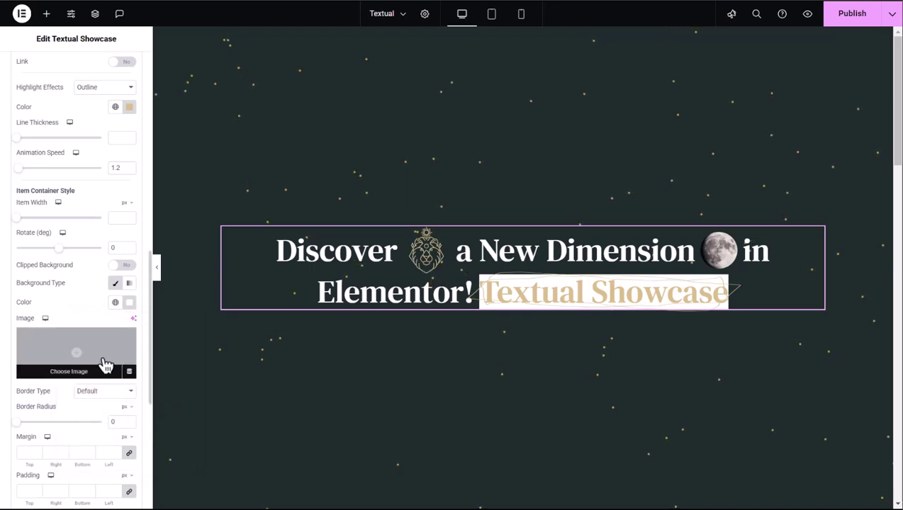
pyautogui.click(105, 365)
pyautogui.click(335, 374)
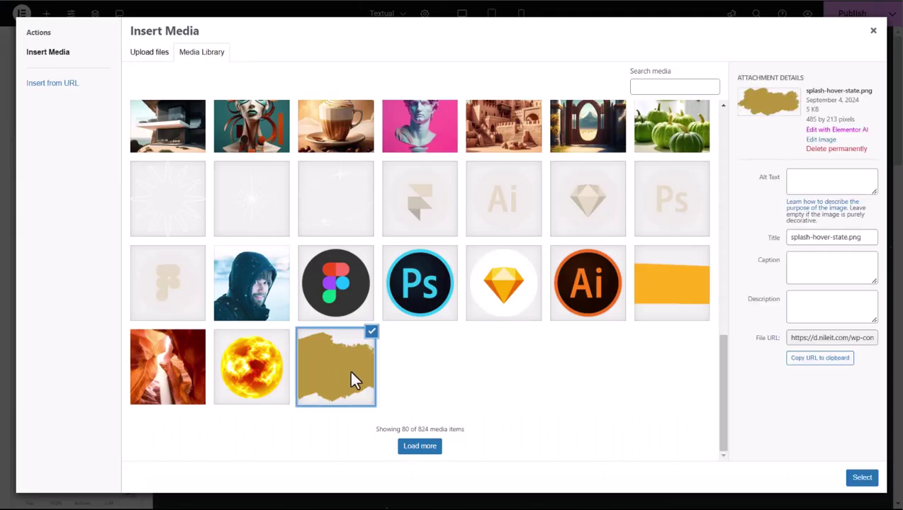
pyautogui.click(861, 479)
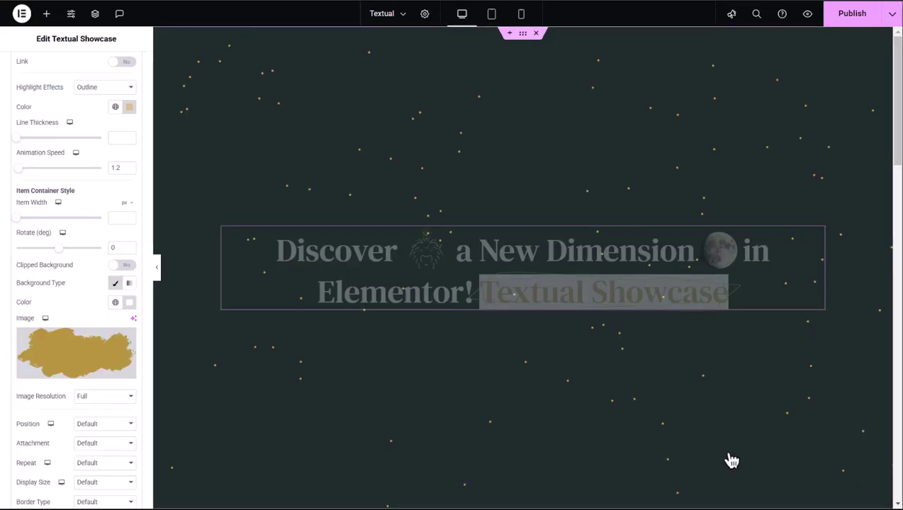
pyautogui.click(122, 266)
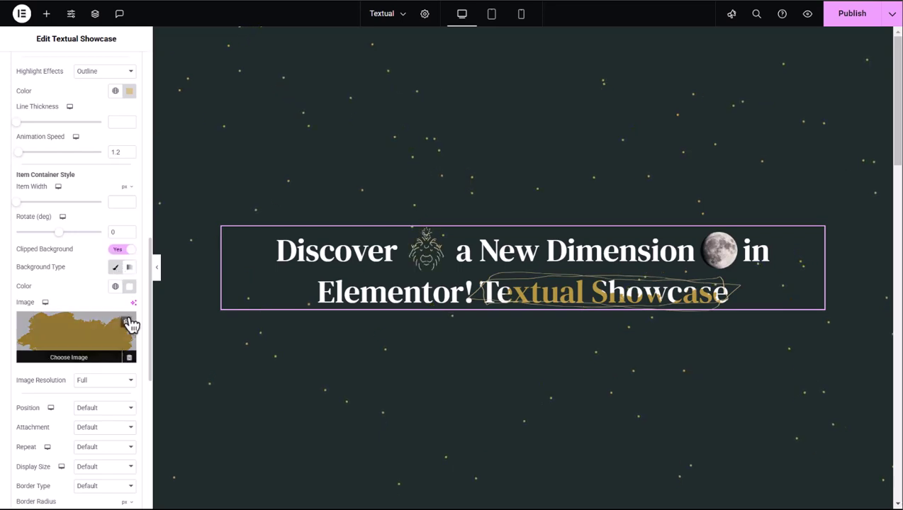
pyautogui.click(131, 356)
pyautogui.click(130, 296)
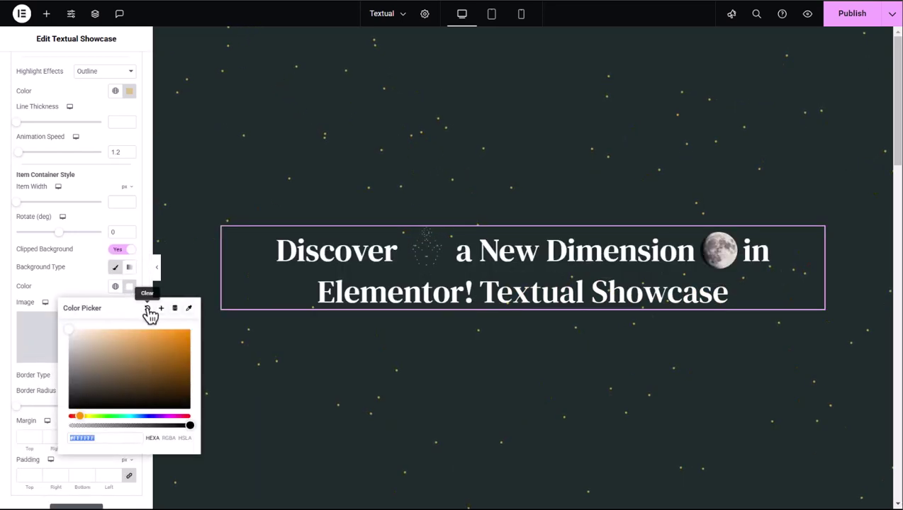
pyautogui.click(147, 307)
pyautogui.click(117, 250)
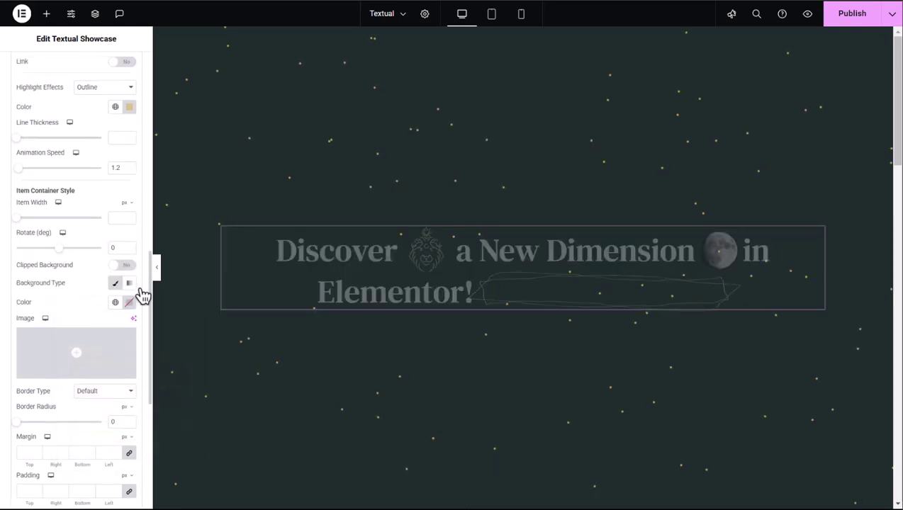
pyautogui.moveTo(142, 297); pyautogui.dragTo(147, 170)
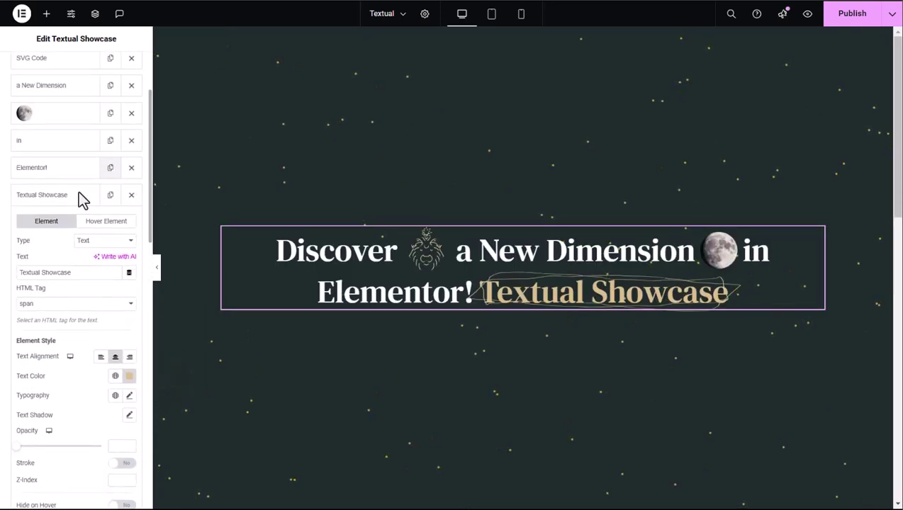
# Add an 'Unrivaled' text item after Textual Showcase
pyautogui.click(76, 198)
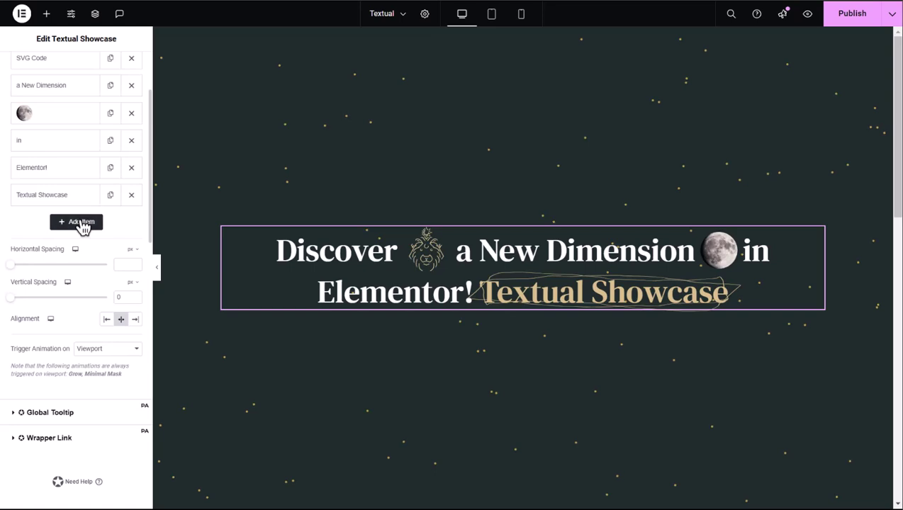
pyautogui.click(82, 224)
pyautogui.click(67, 300)
pyautogui.write('Unrivaled')
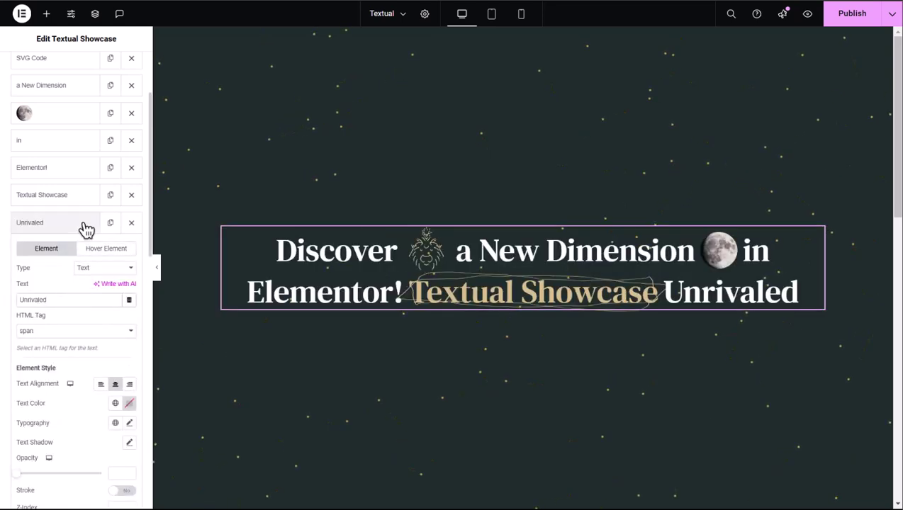
pyautogui.click(85, 225)
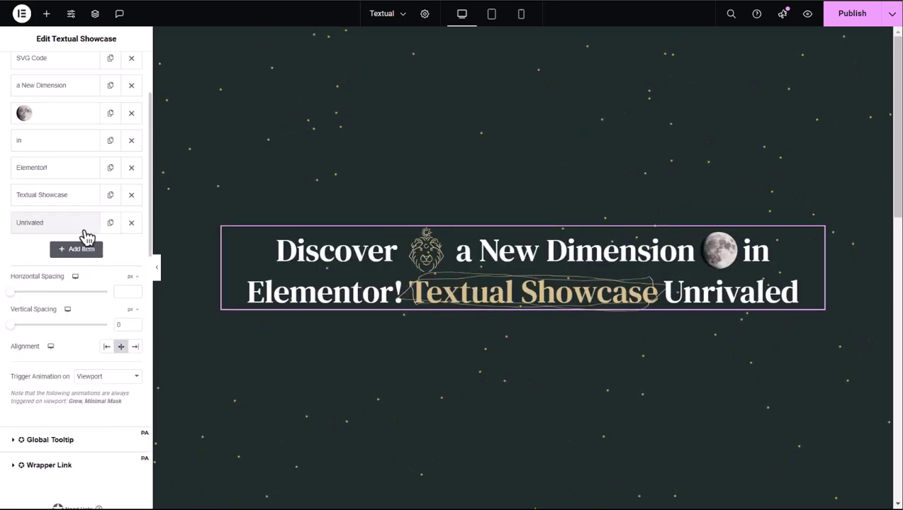
# Add a Lottie item loaded from the pasted constellation animation JSON URL
pyautogui.click(89, 247)
pyautogui.scroll(-3, 146, 266)
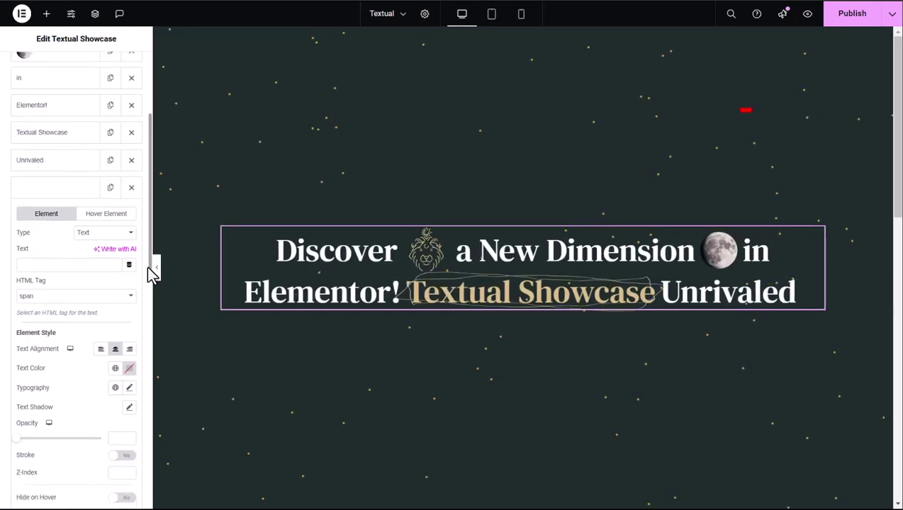
pyautogui.click(105, 233)
pyautogui.click(105, 289)
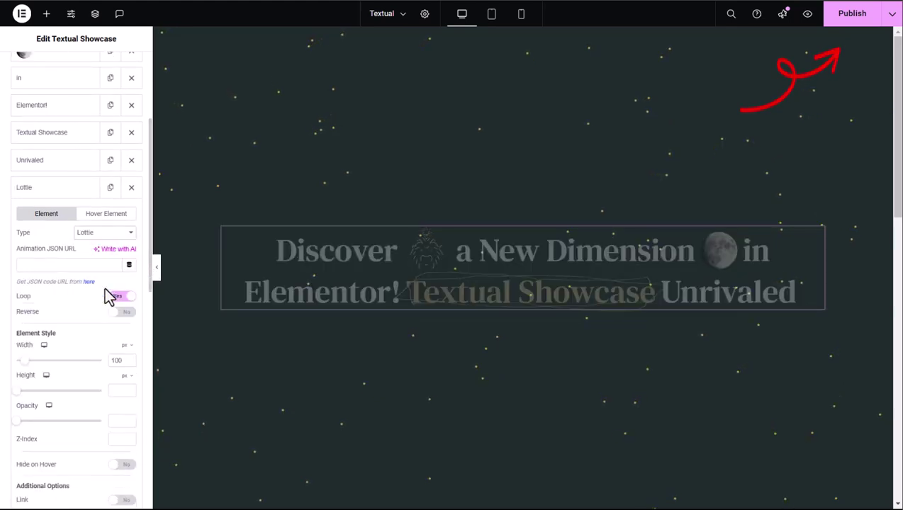
pyautogui.click(96, 265)
pyautogui.hotkey('ctrl', 'v')
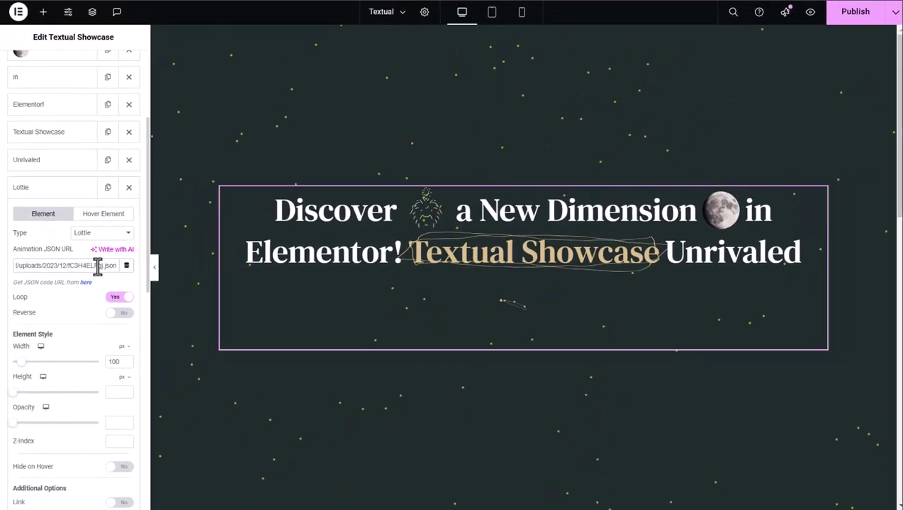
# Make the hover element a Lottie animation from a pasted JSON URL
pyautogui.click(105, 215)
pyautogui.click(104, 233)
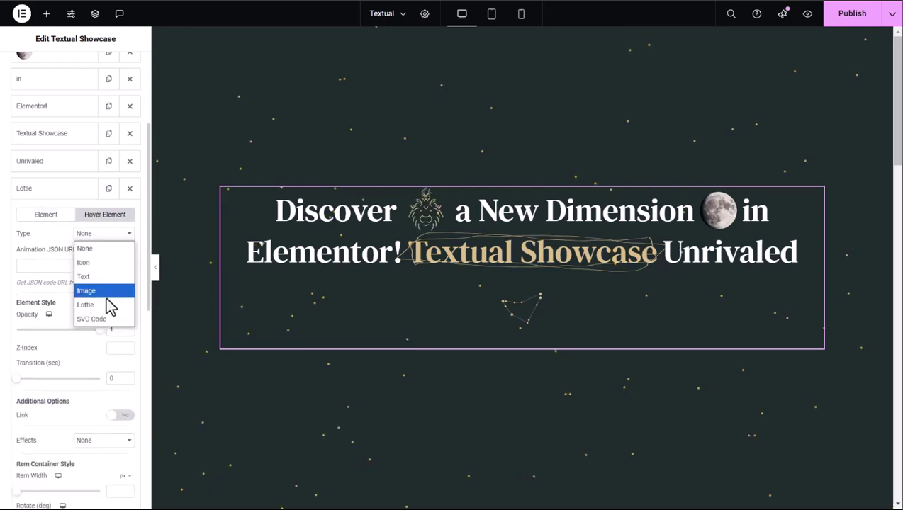
pyautogui.click(107, 305)
pyautogui.click(103, 266)
pyautogui.hotkey('ctrl', 'v')
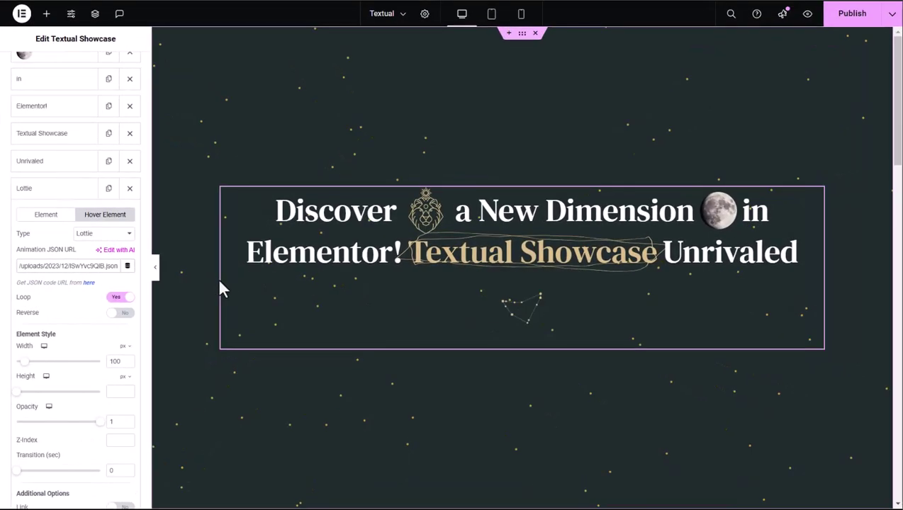
# Enable Hide on Hover for the constellation Lottie
pyautogui.click(45, 216)
pyautogui.scroll(-1, 133, 266)
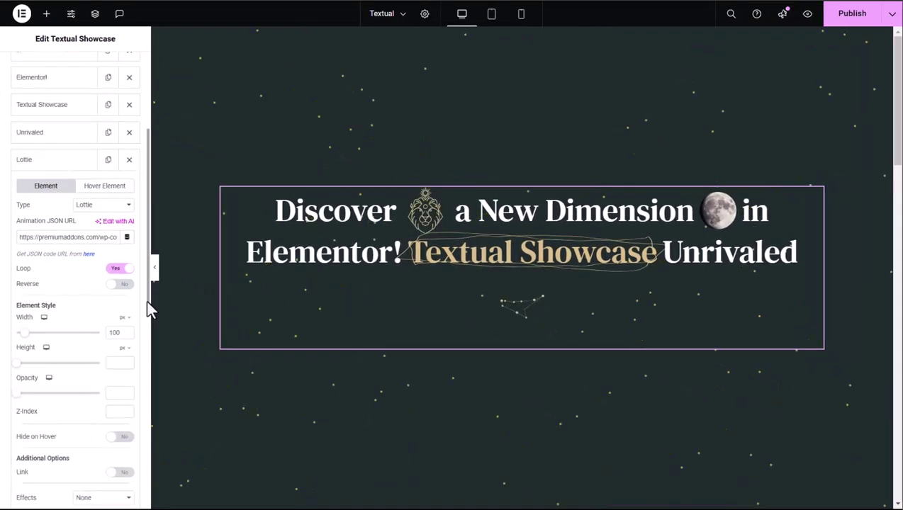
pyautogui.click(122, 438)
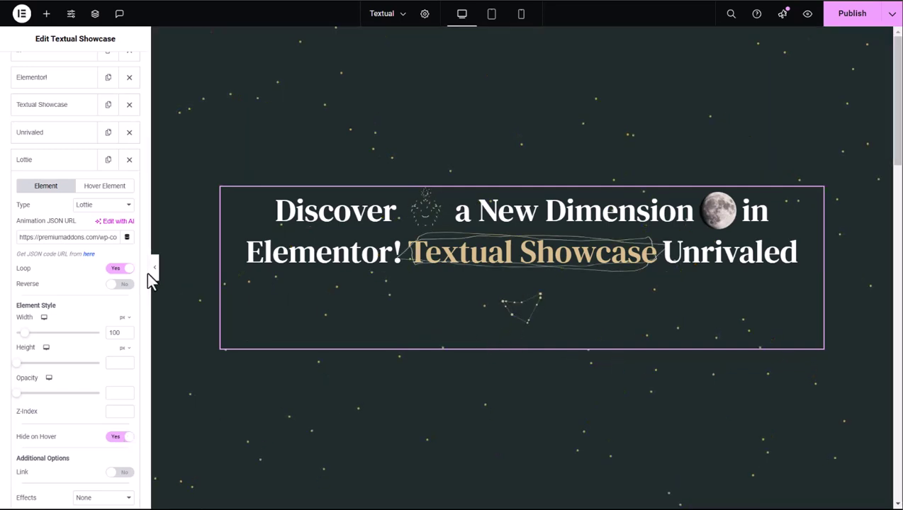
pyautogui.click(54, 168)
# Add a showcase item with the text 'Design, Unmatched Versatility'
pyautogui.click(73, 188)
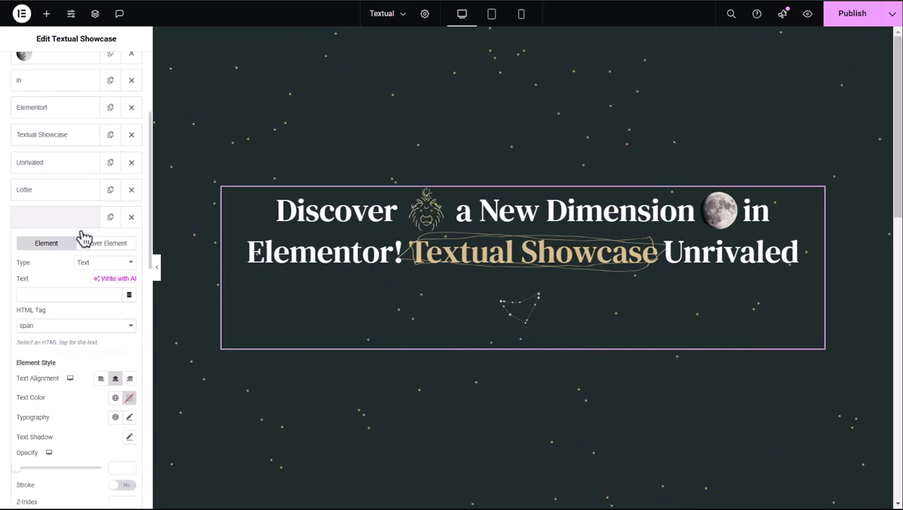
pyautogui.click(70, 294)
pyautogui.write('Design, Unmatched Versatility')
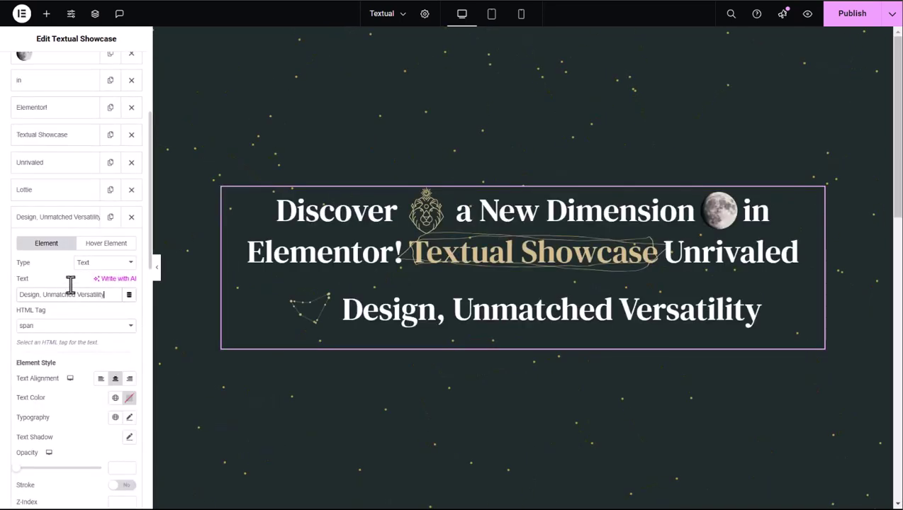
pyautogui.click(71, 219)
# Add a left-aligned item 'Simply, It's Crafted For You & Designed For Impact!' in gold sampled from Textual Showcase
pyautogui.click(84, 245)
pyautogui.scroll(-3, 149, 275)
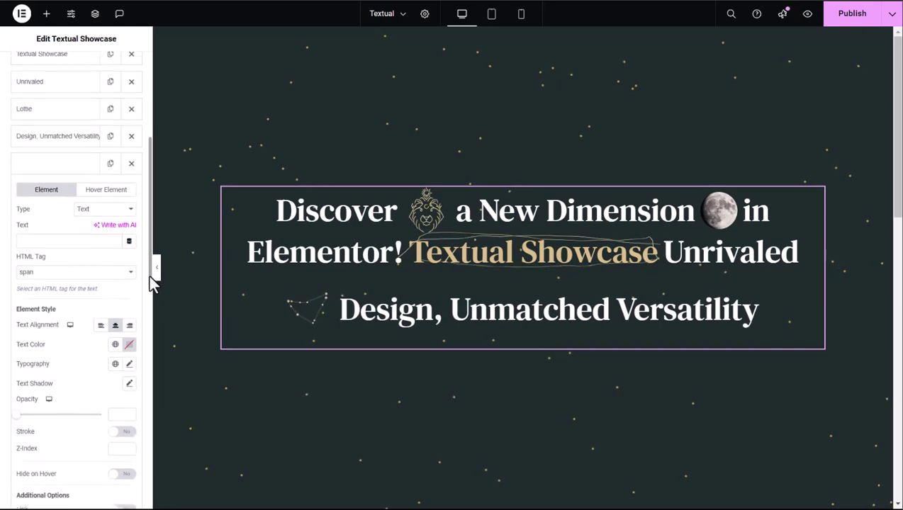
pyautogui.click(74, 225)
pyautogui.write("Simply, It's Crafted For You &")
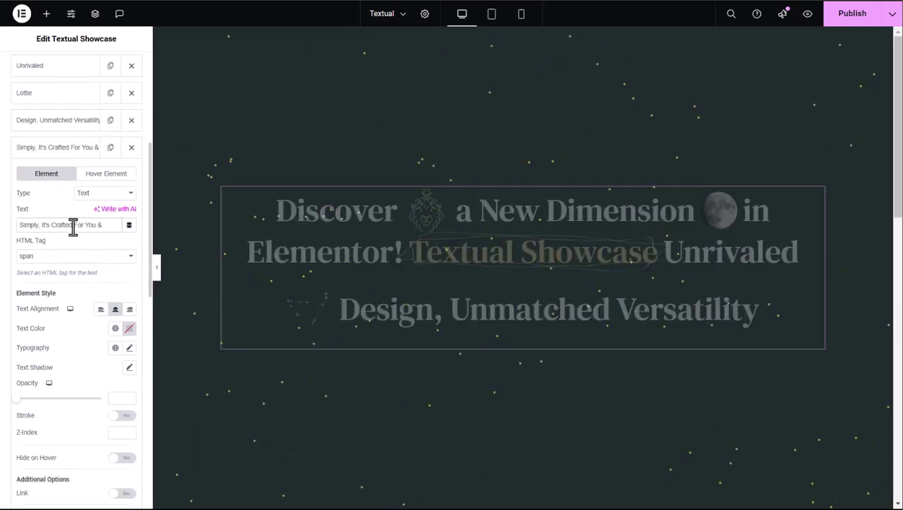
pyautogui.write(' Designed For Impact!')
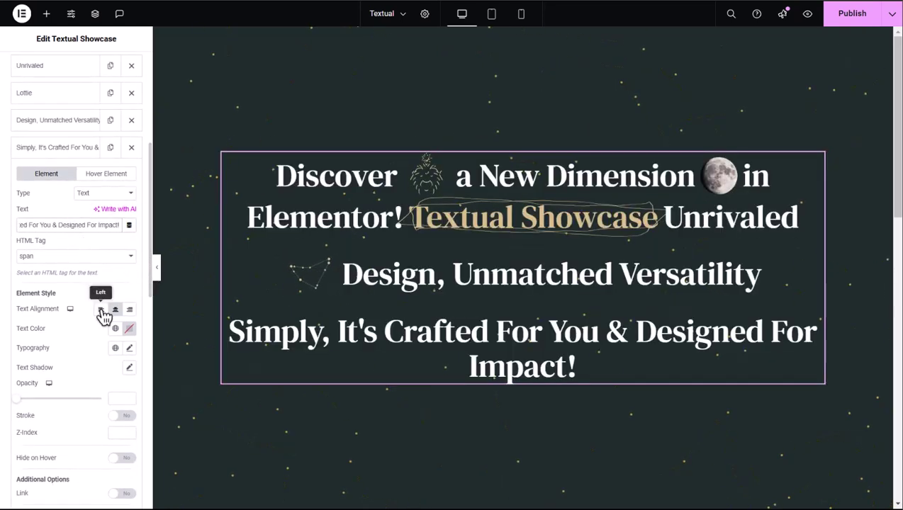
pyautogui.click(100, 309)
pyautogui.click(129, 328)
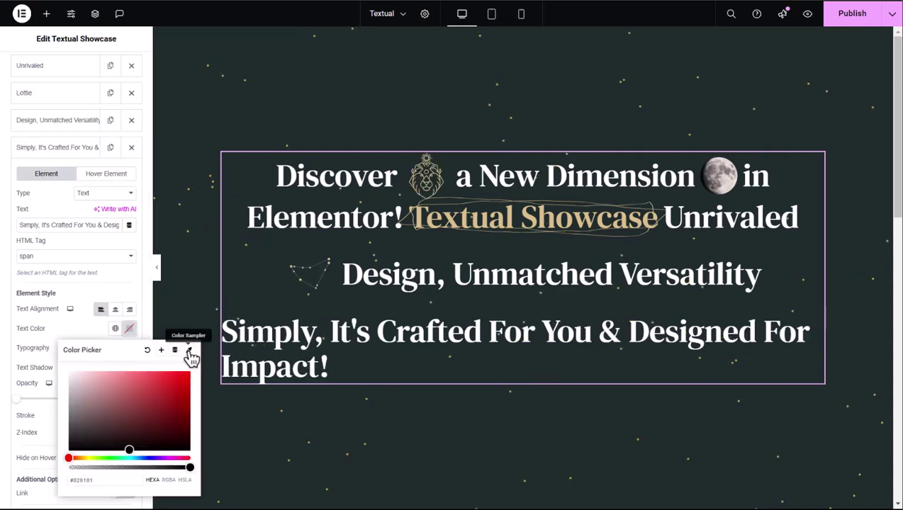
pyautogui.click(190, 352)
pyautogui.click(429, 222)
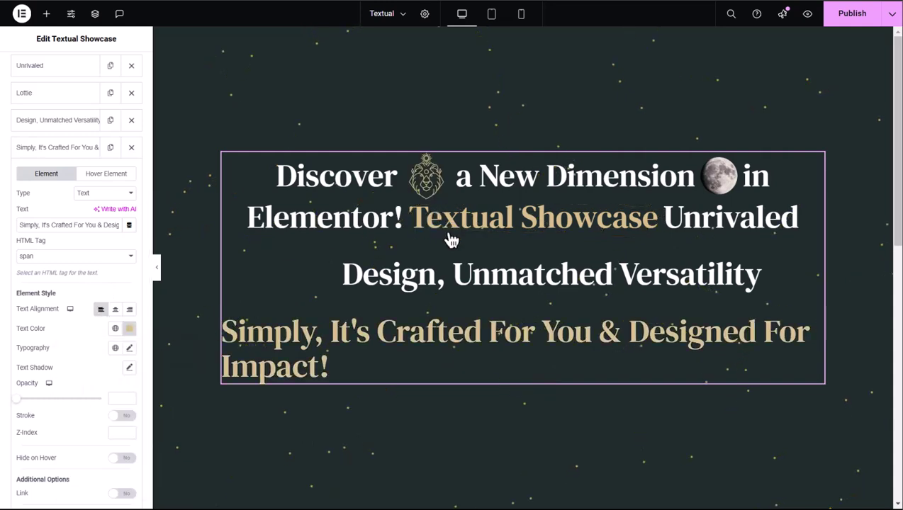
pyautogui.scroll(-3, 148, 291)
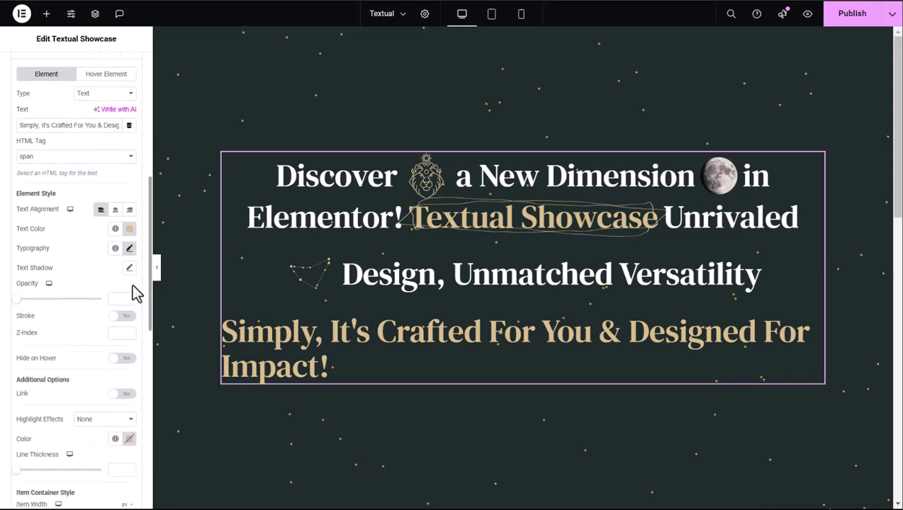
pyautogui.scroll(-2, 136, 294)
# Set the caption's typography to the Barlow font family at size 17
pyautogui.click(129, 165)
pyautogui.click(106, 213)
pyautogui.write('E')
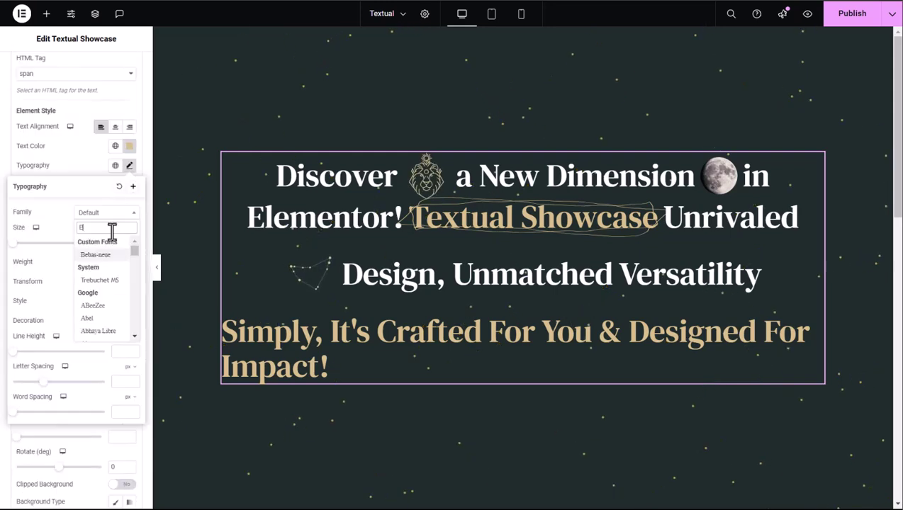
pyautogui.write('arlow')
pyautogui.click(111, 255)
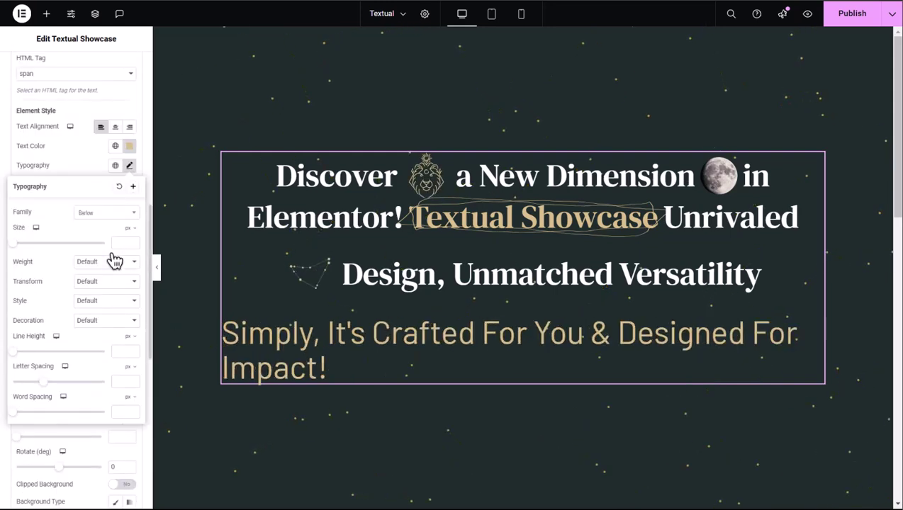
pyautogui.click(119, 243)
pyautogui.write('12')
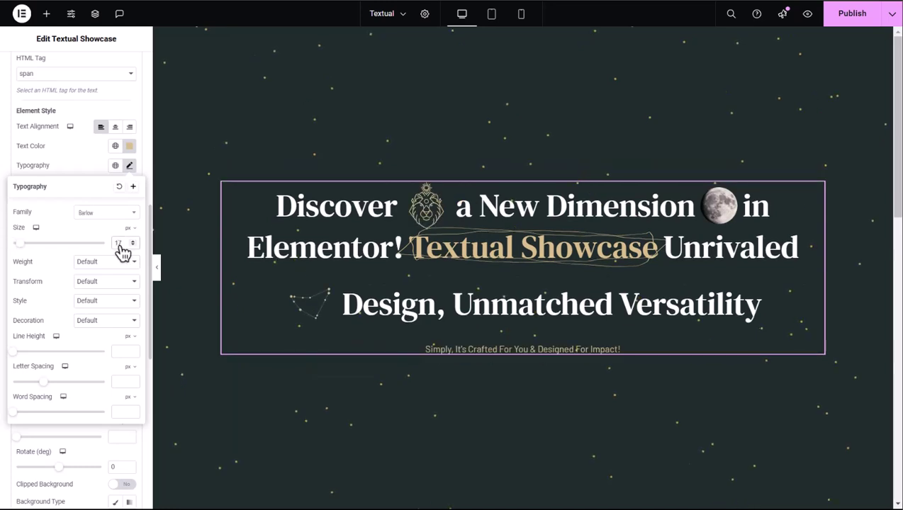
# Make the caption uppercase and italic with a 1.1 em line height
pyautogui.click(120, 286)
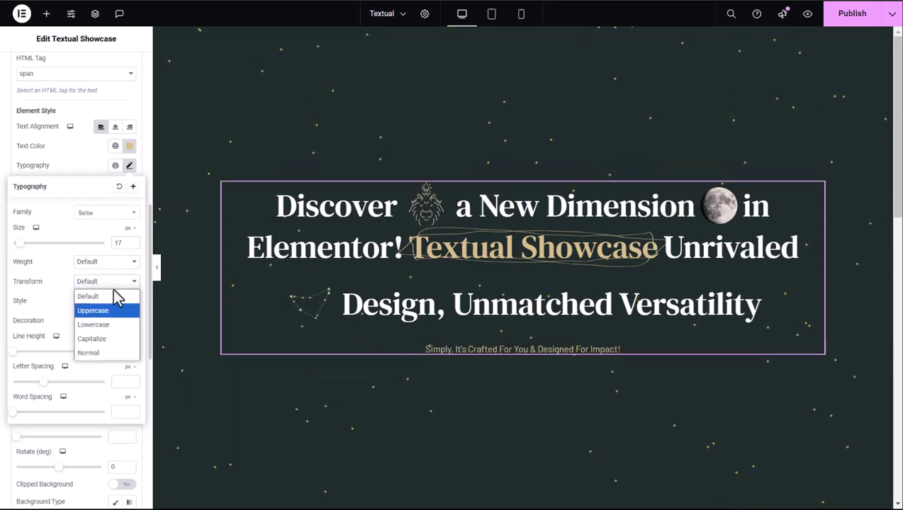
pyautogui.click(107, 311)
pyautogui.click(107, 303)
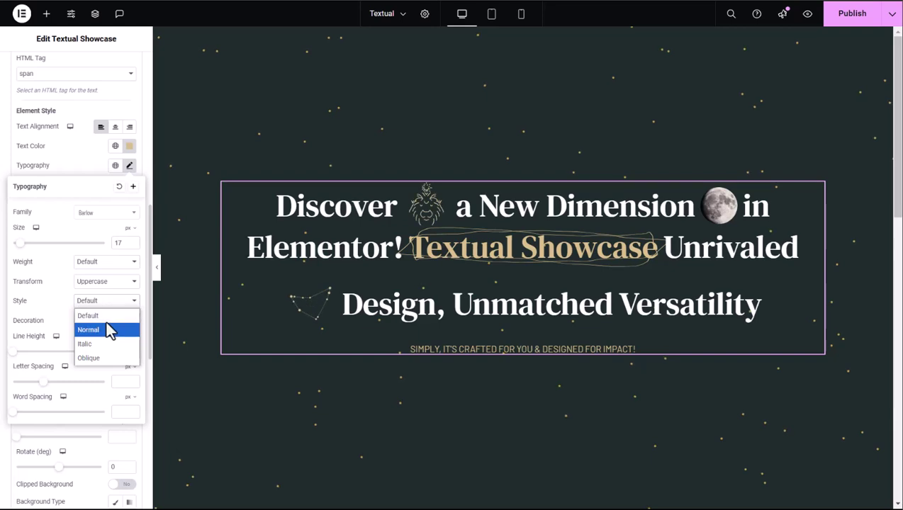
pyautogui.click(107, 345)
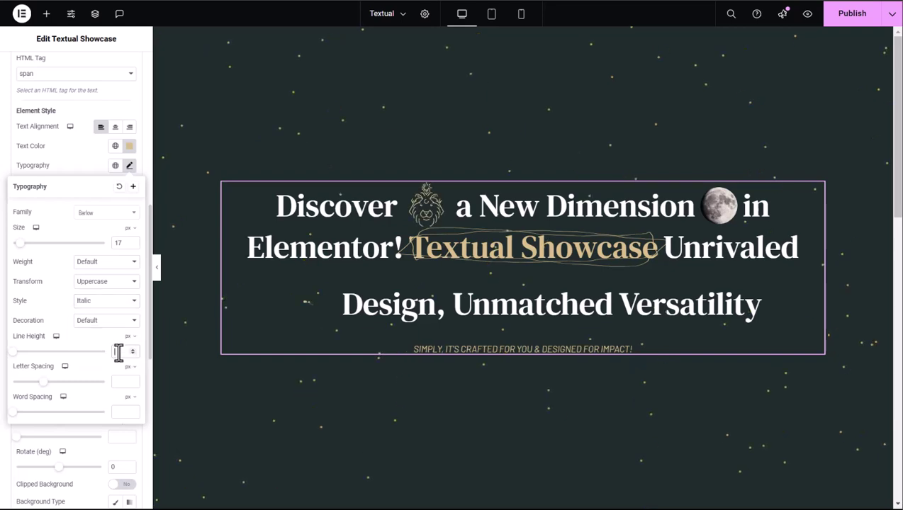
pyautogui.write('1.1')
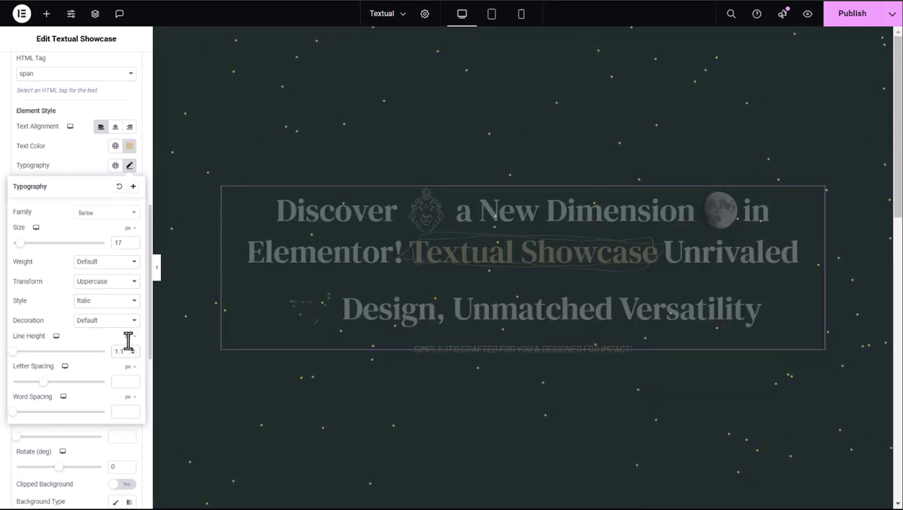
pyautogui.click(130, 352)
pyautogui.click(132, 354)
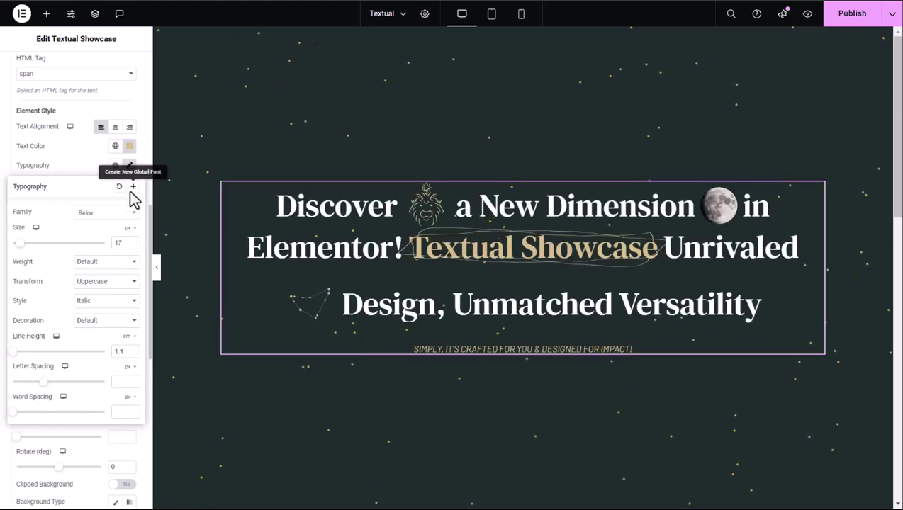
pyautogui.click(129, 167)
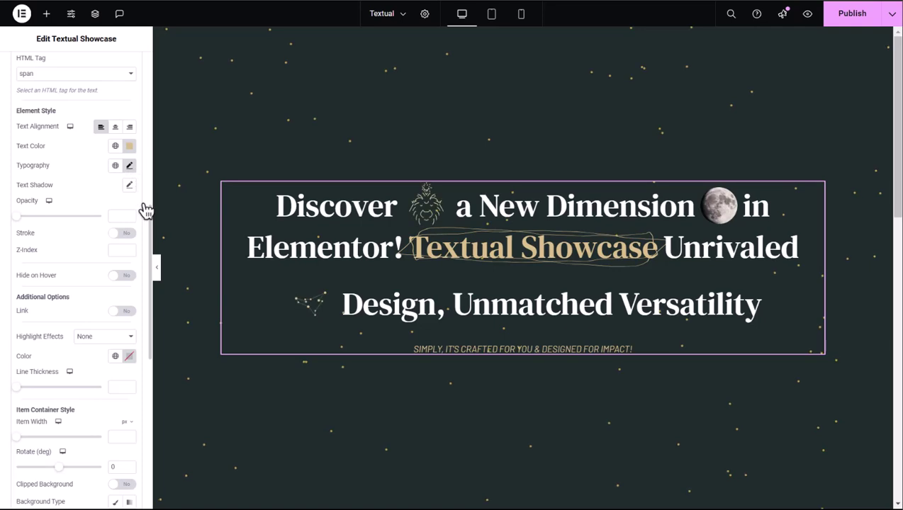
pyautogui.moveTo(148, 219); pyautogui.dragTo(149, 255)
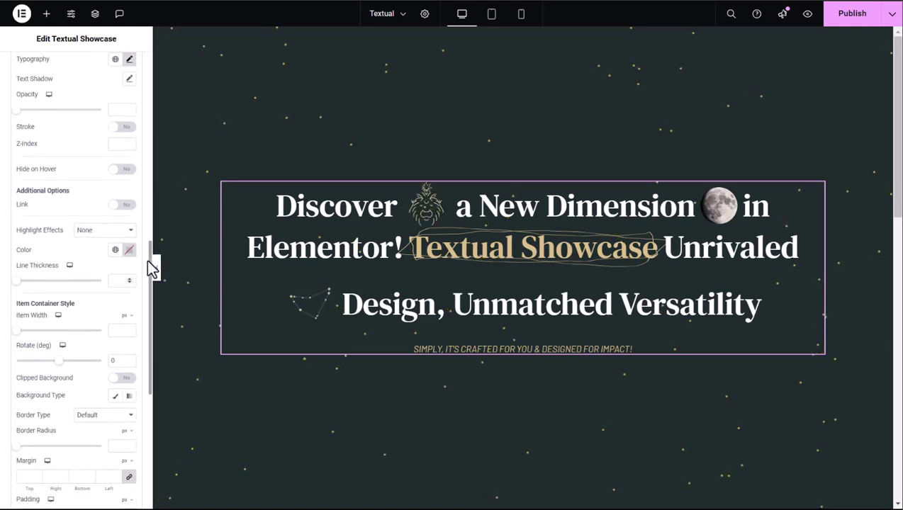
pyautogui.write('160')
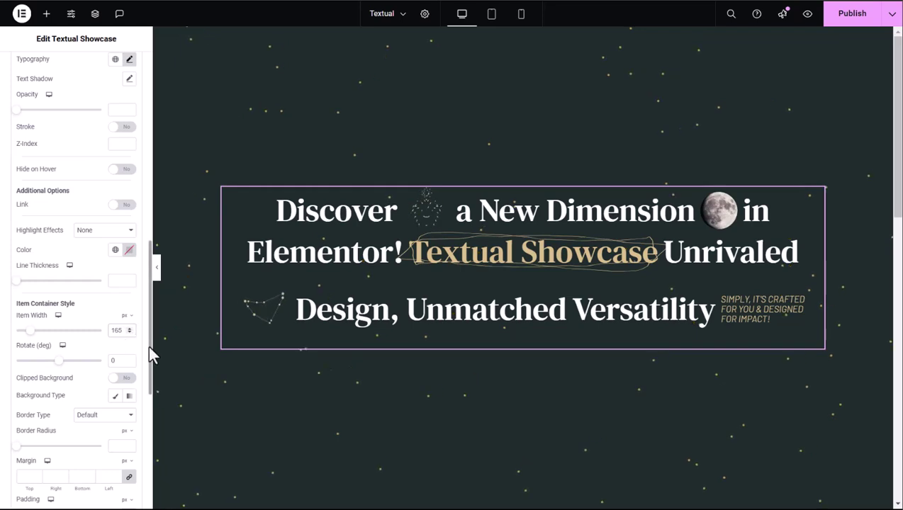
pyautogui.moveTo(148, 345); pyautogui.dragTo(147, 436)
pyautogui.scroll(-3, 147, 445)
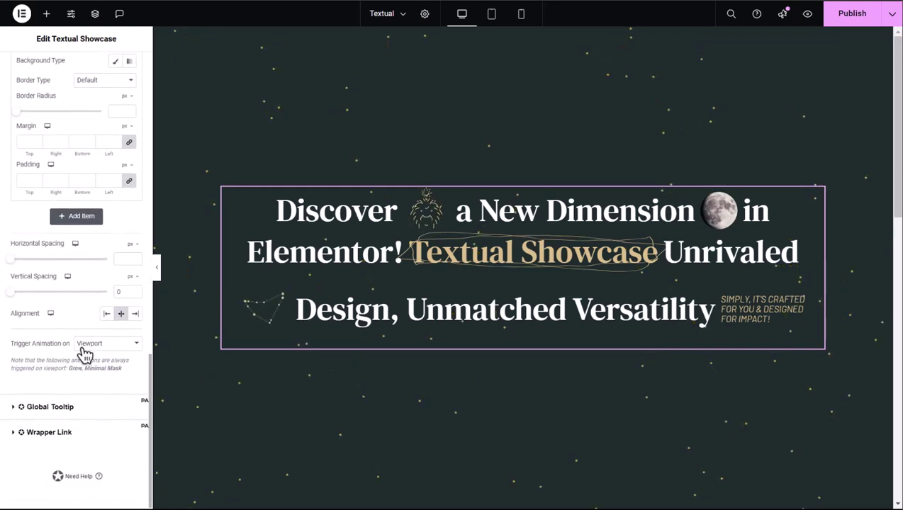
pyautogui.moveTo(18, 265); pyautogui.dragTo(38, 265)
pyautogui.moveTo(17, 296)
pyautogui.mouseDown()
pyautogui.moveTo(44, 296)
pyautogui.moveTo(11, 297)
pyautogui.mouseUp()
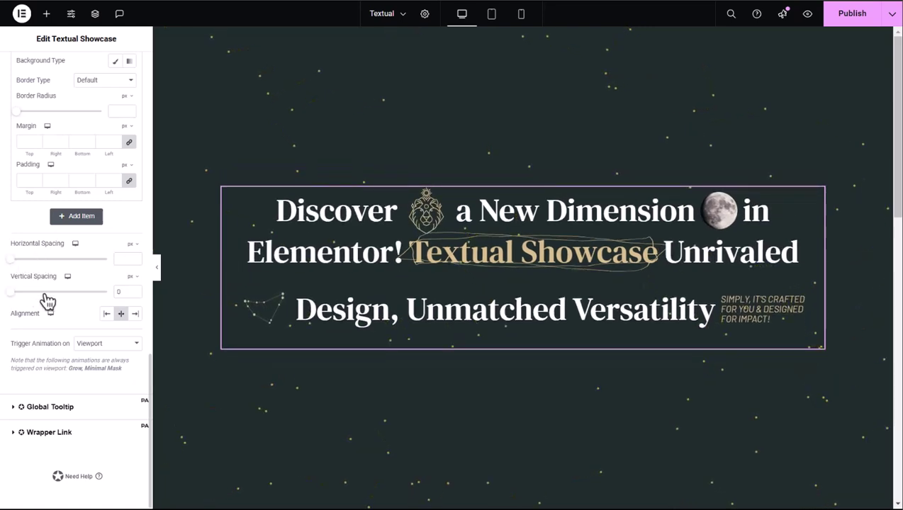
# Compare Start, Center and End alignment for the headline, keeping it centred
pyautogui.click(110, 316)
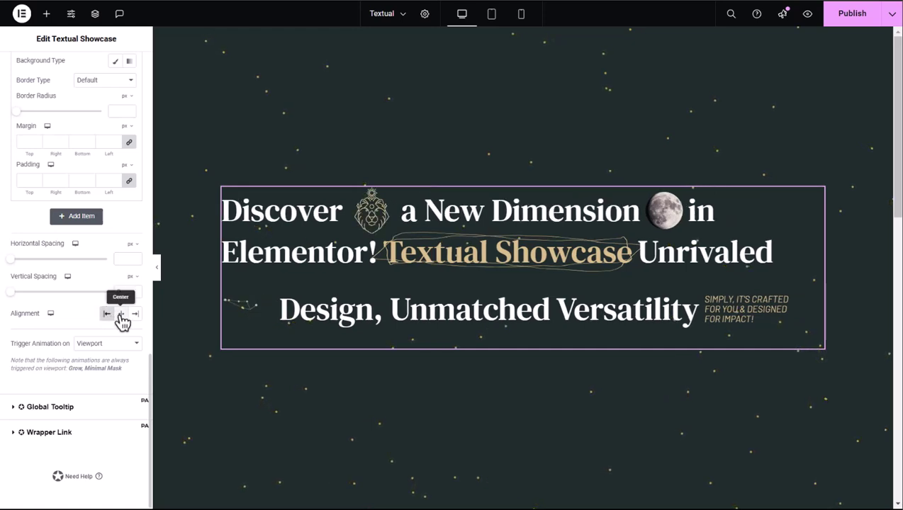
pyautogui.click(121, 317)
pyautogui.click(136, 316)
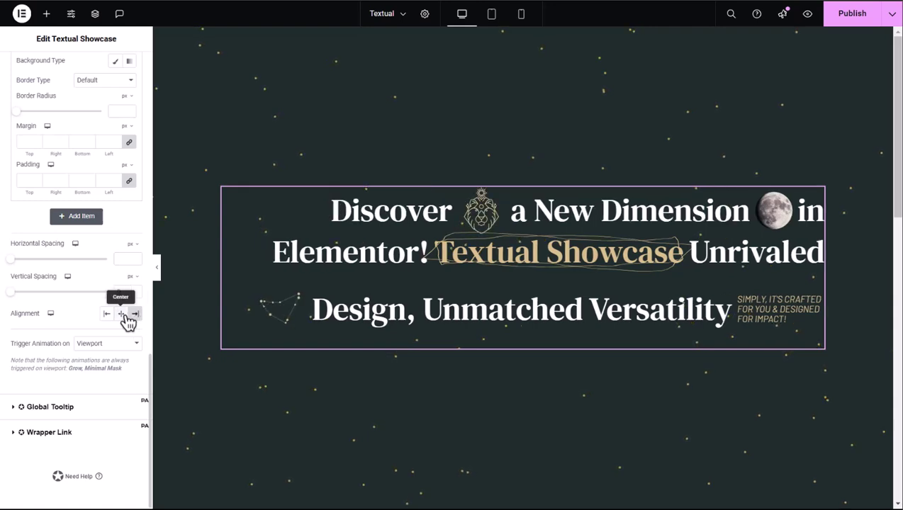
pyautogui.click(125, 316)
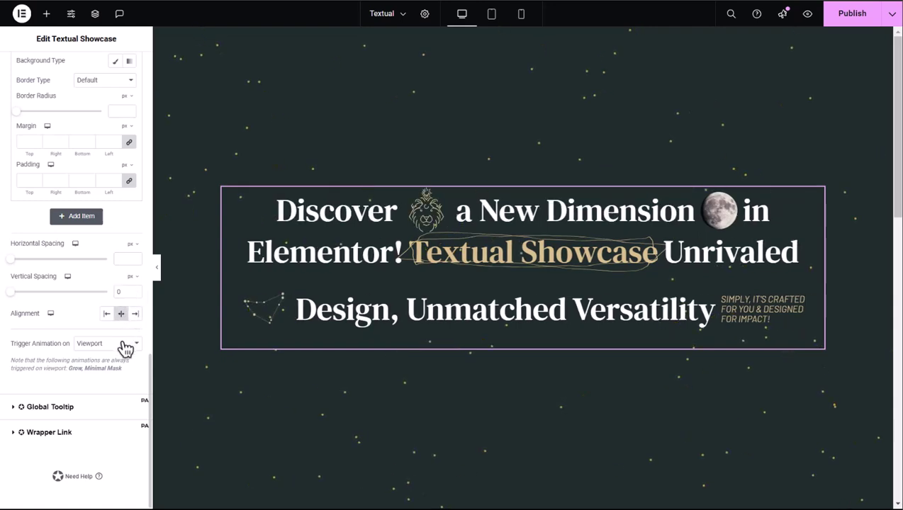
# Set the animation trigger to Viewport after trying Hover, then publish and preview the page
pyautogui.click(125, 347)
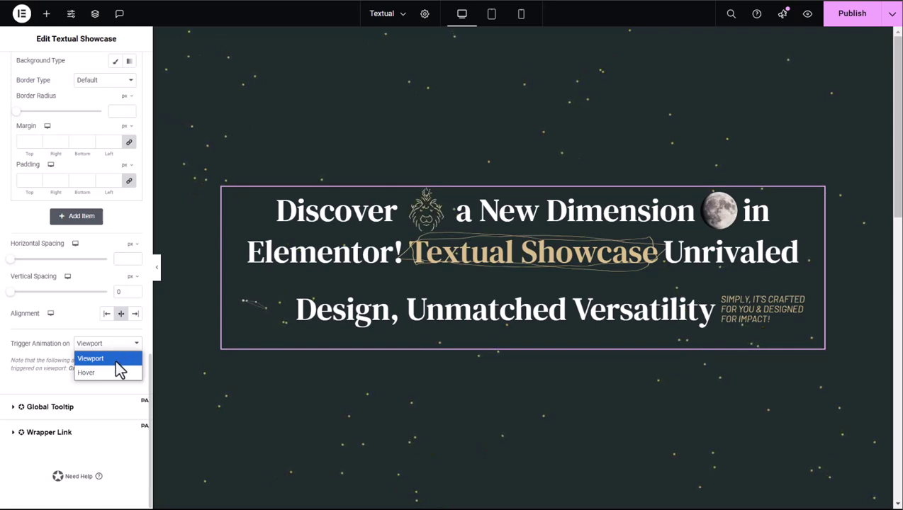
pyautogui.click(115, 372)
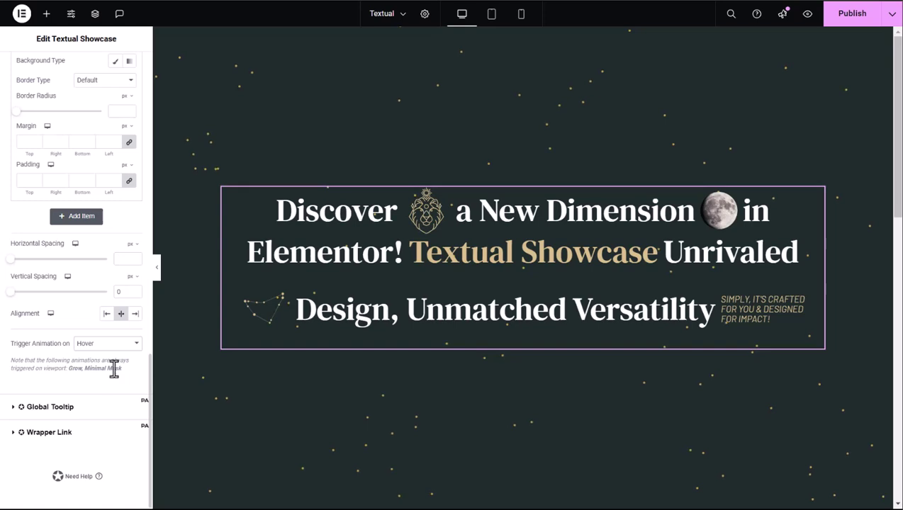
pyautogui.moveTo(435, 257)
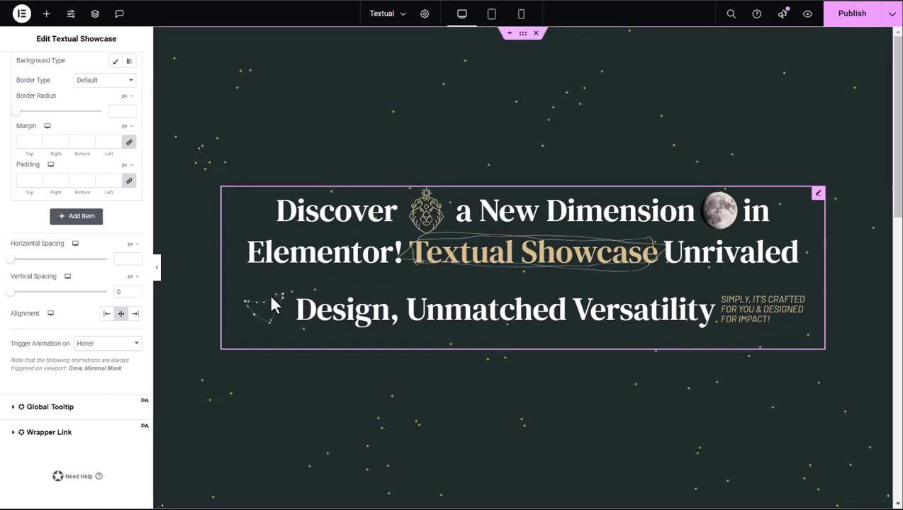
pyautogui.click(131, 348)
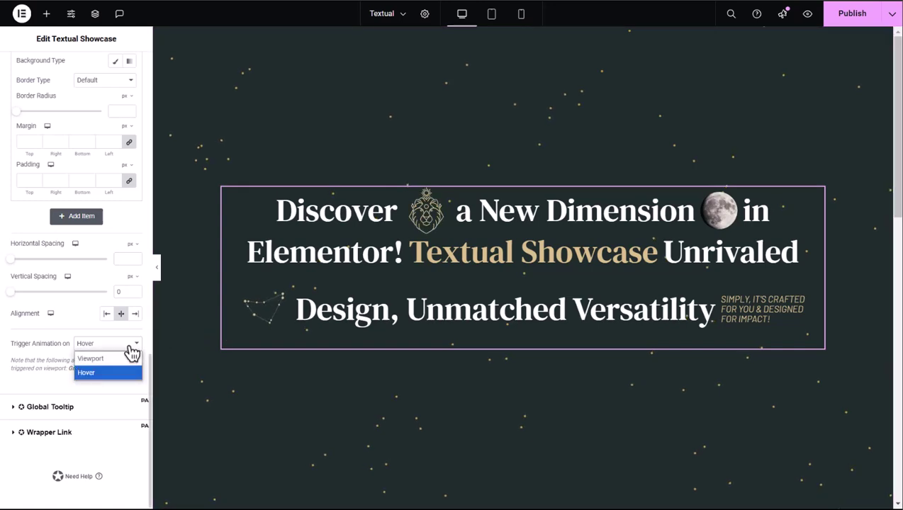
pyautogui.click(120, 359)
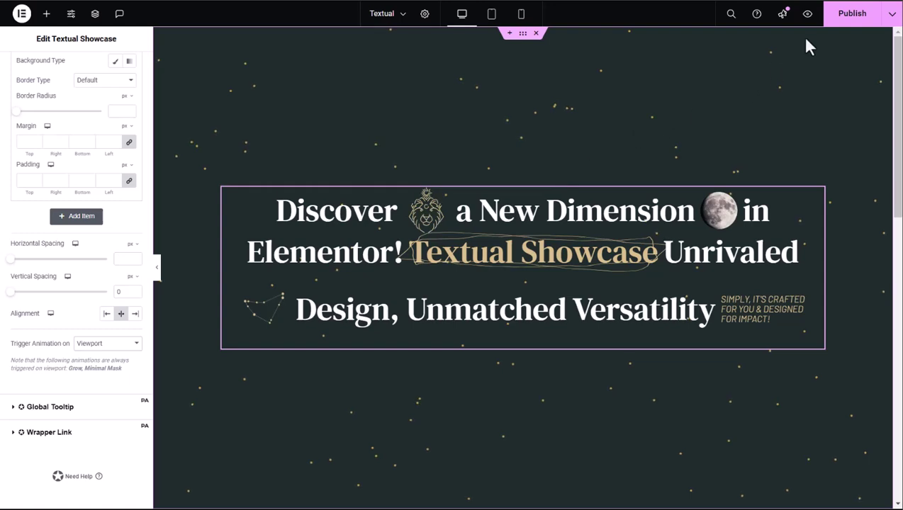
pyautogui.click(845, 24)
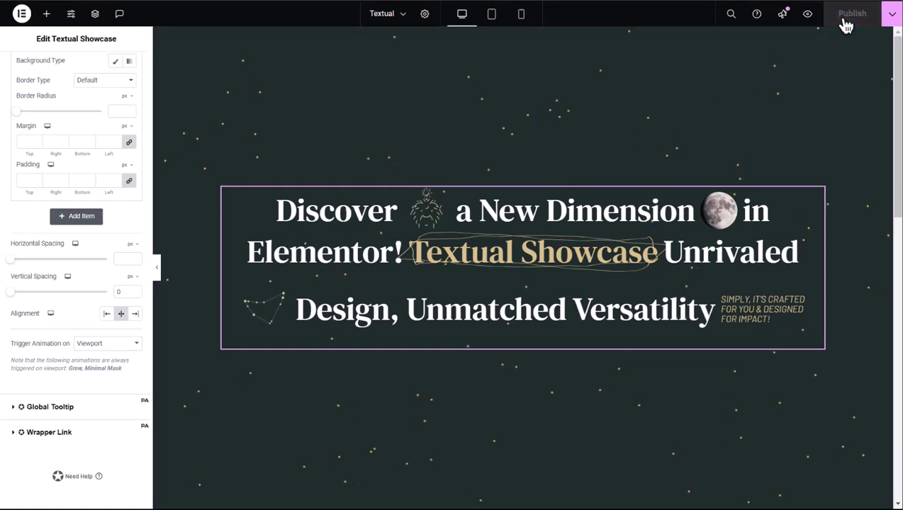
pyautogui.click(809, 16)
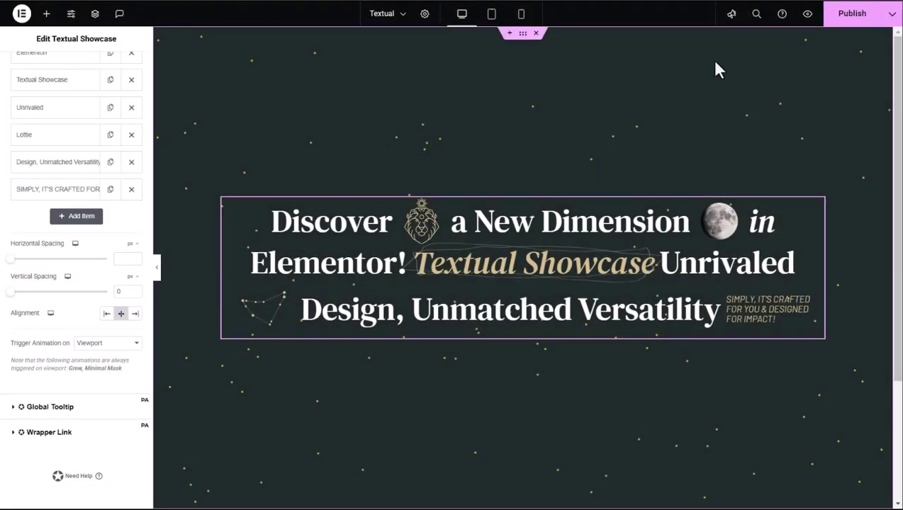
# Add a container and insert the Seamless Integration template from the Textual Showcase premium templates
pyautogui.click(509, 33)
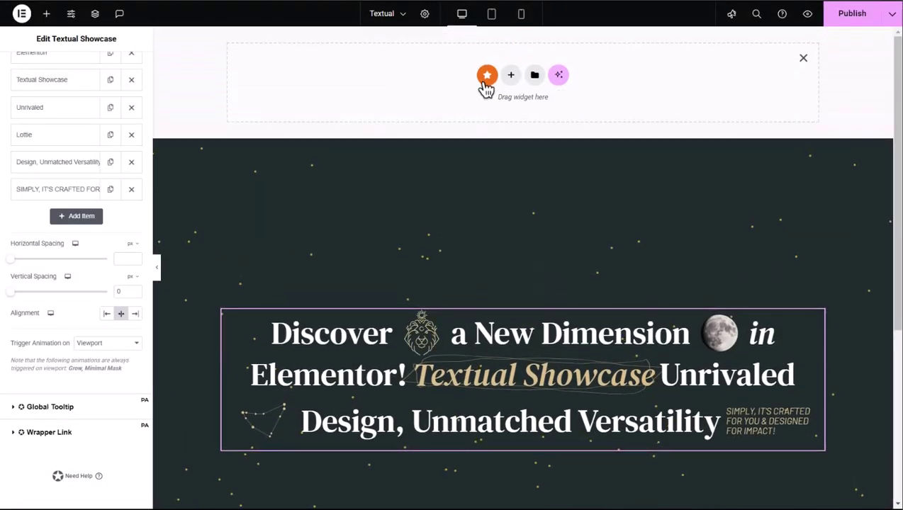
pyautogui.click(486, 75)
pyautogui.write('xtual Showcase')
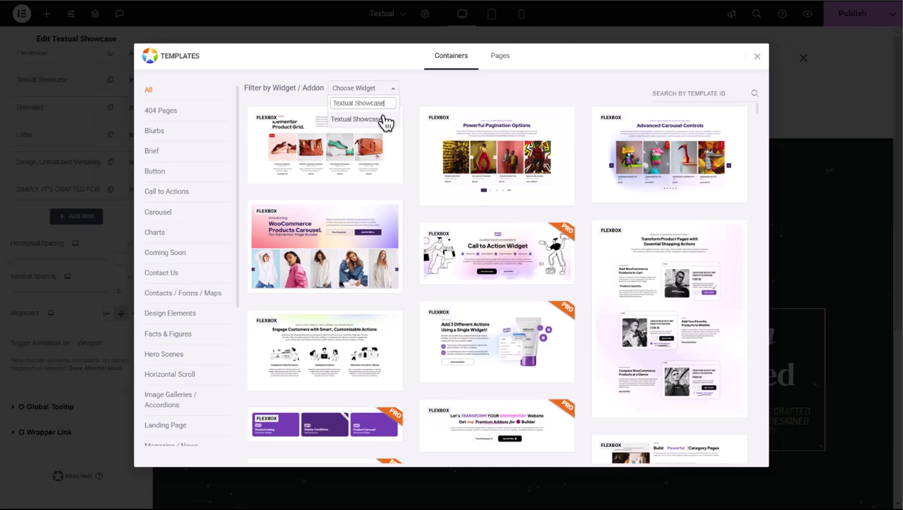
pyautogui.click(382, 119)
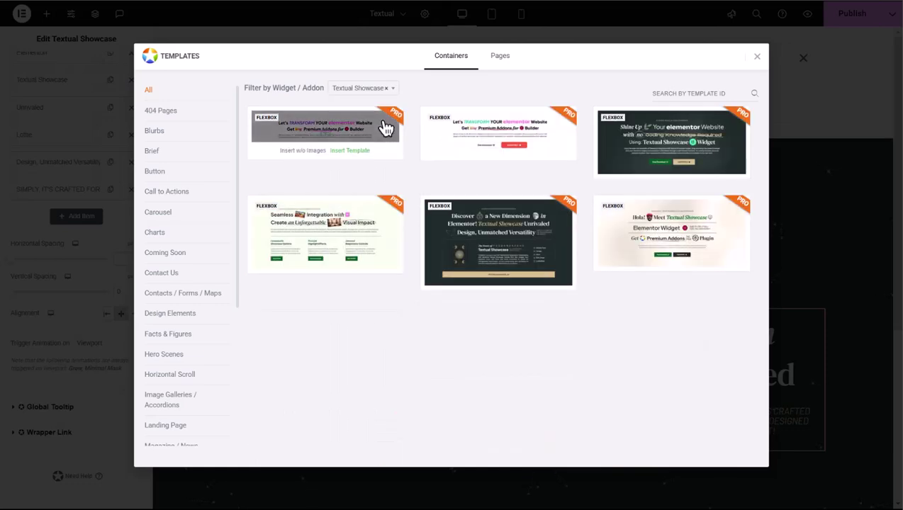
pyautogui.click(373, 215)
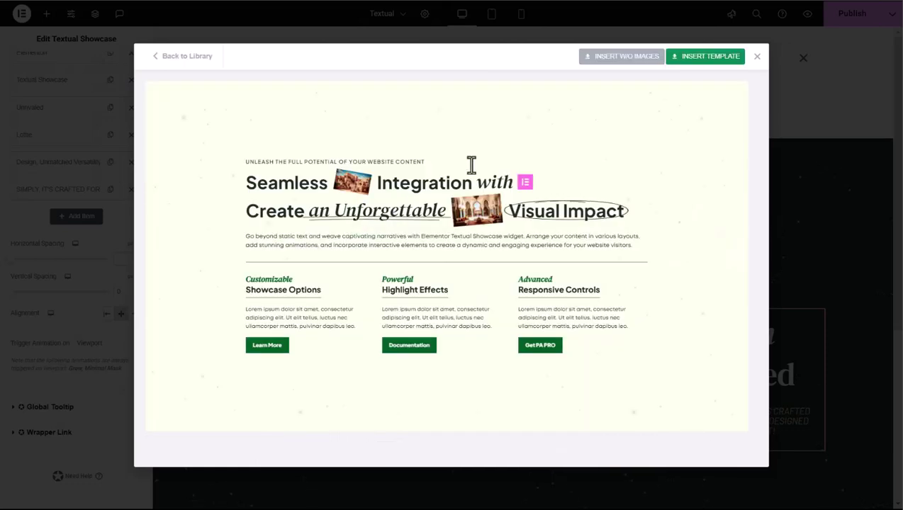
pyautogui.click(711, 60)
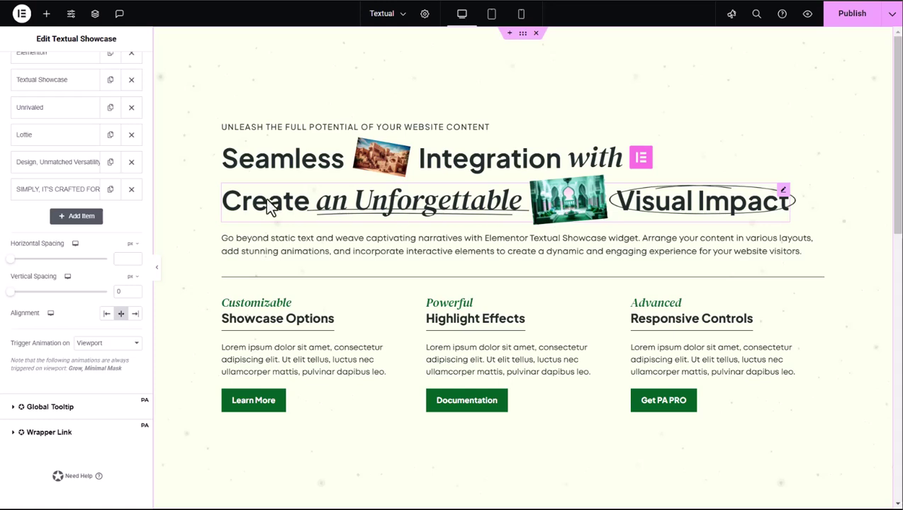
# Give the heading images hover CSS filters of saturation 105 and hue 284, with blur, brightness and contrast reset
pyautogui.click(85, 73)
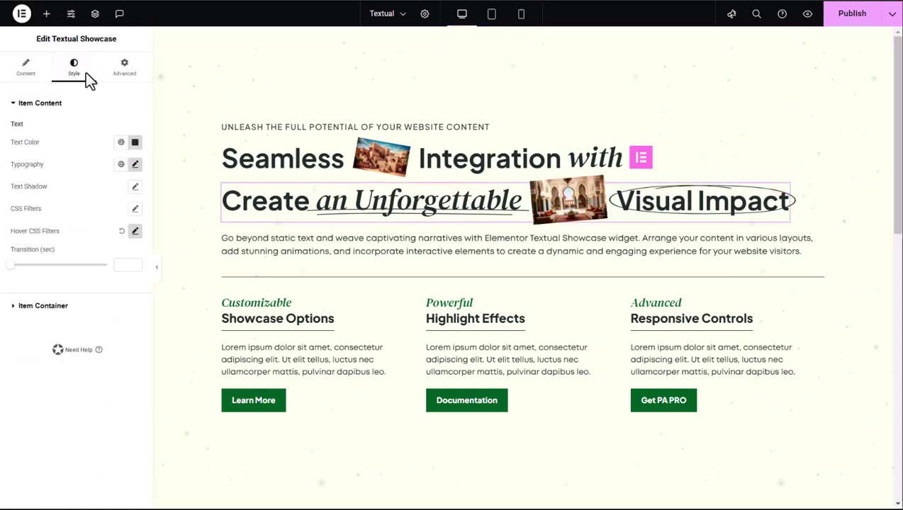
pyautogui.click(134, 231)
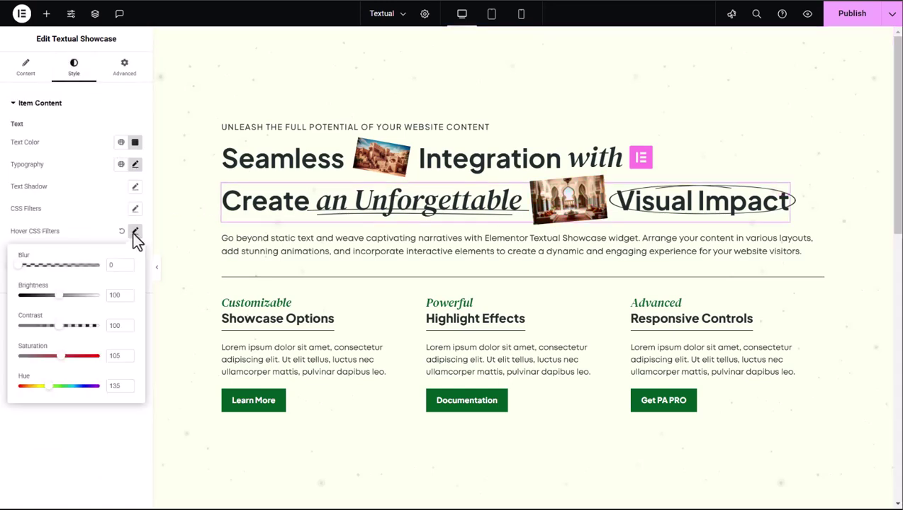
pyautogui.moveTo(25, 270); pyautogui.dragTo(44, 270)
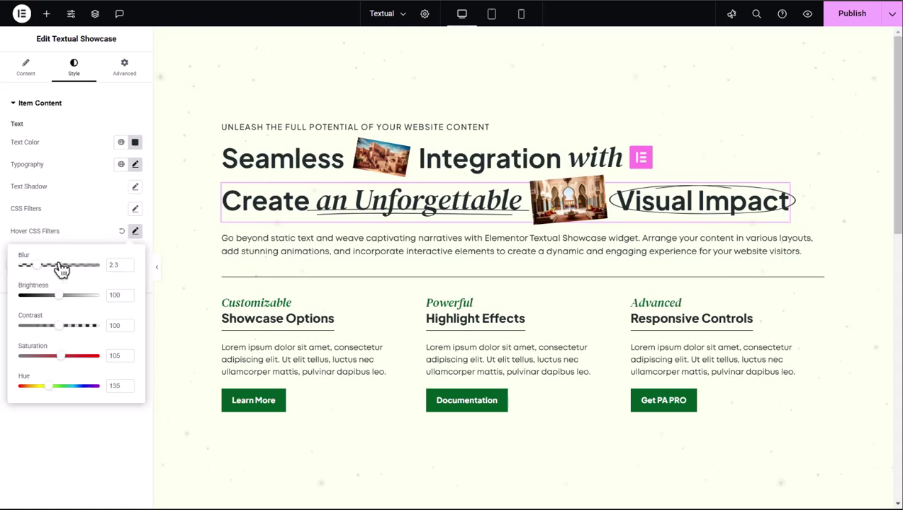
pyautogui.moveTo(60, 266); pyautogui.dragTo(20, 268)
pyautogui.moveTo(61, 297); pyautogui.dragTo(68, 300)
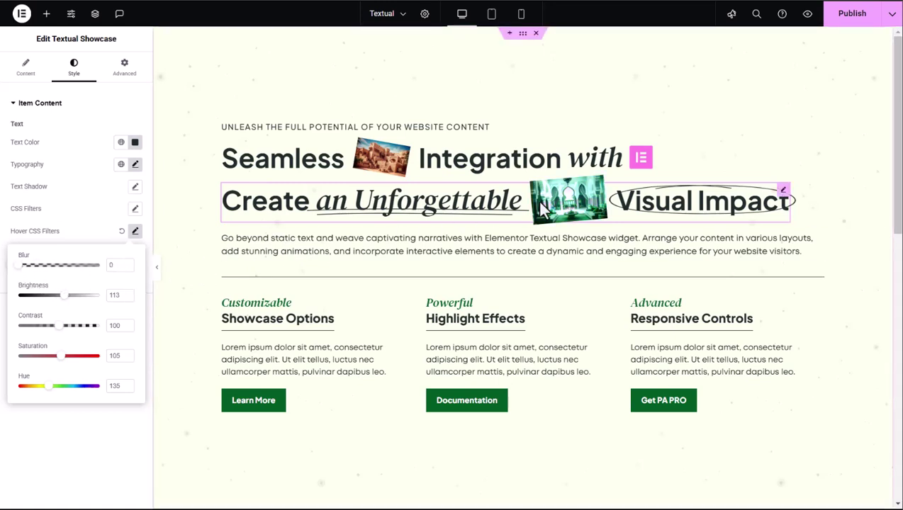
pyautogui.moveTo(66, 296); pyautogui.dragTo(80, 327)
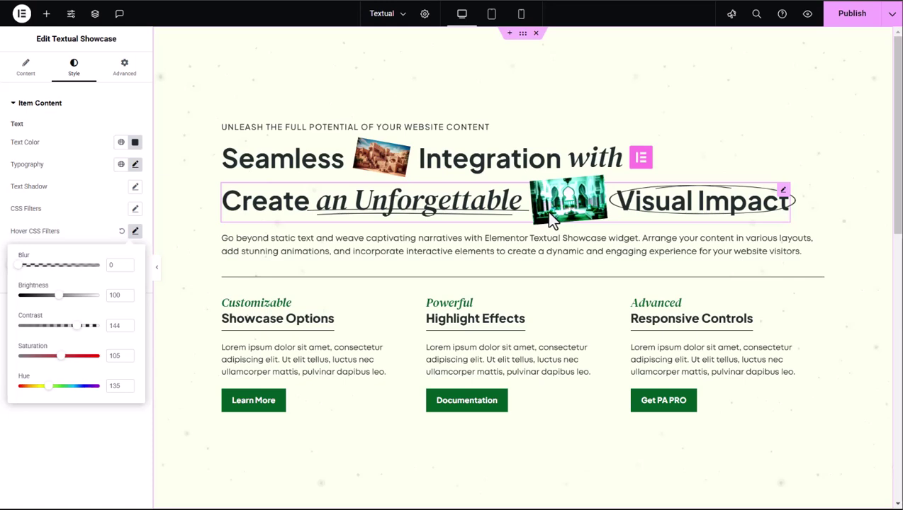
pyautogui.moveTo(77, 327); pyautogui.dragTo(34, 365)
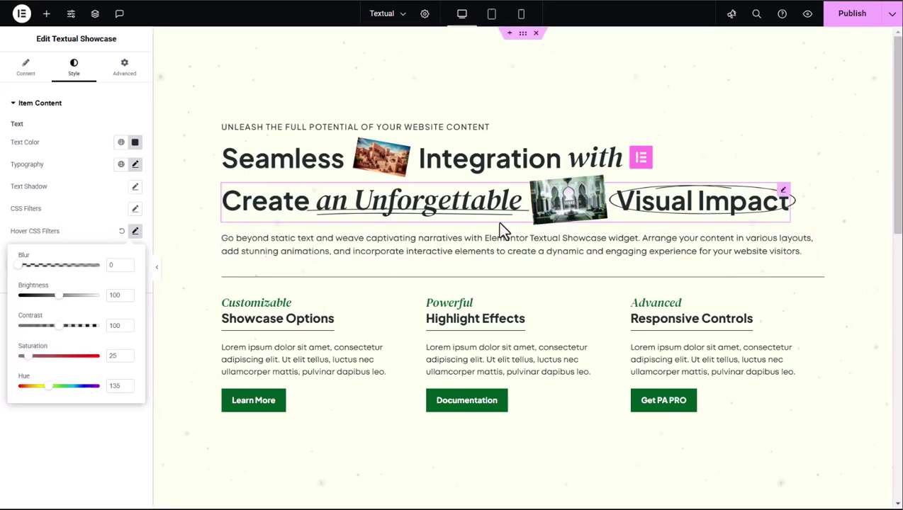
pyautogui.click(61, 358)
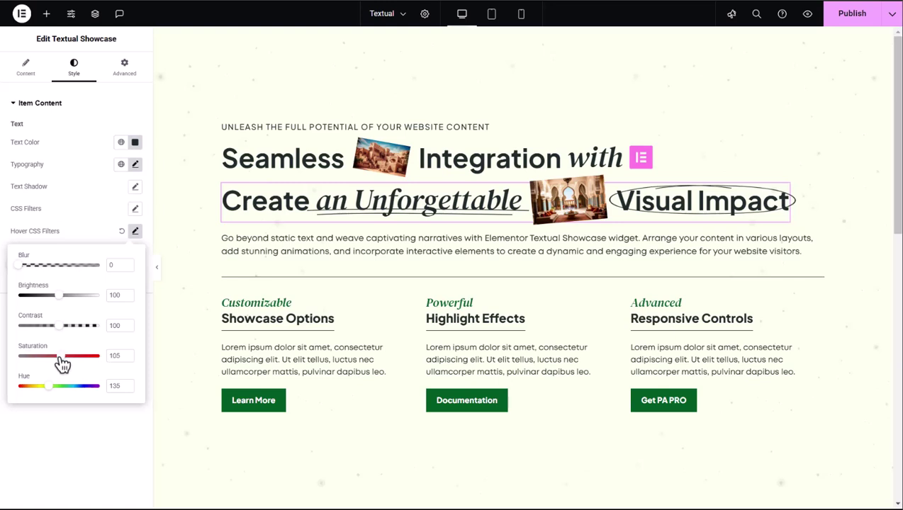
pyautogui.moveTo(55, 389); pyautogui.dragTo(32, 387)
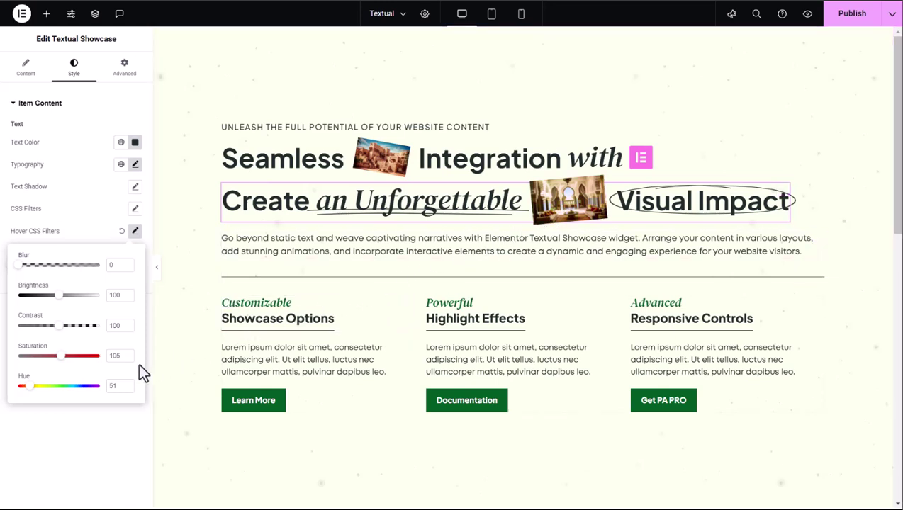
pyautogui.click(83, 387)
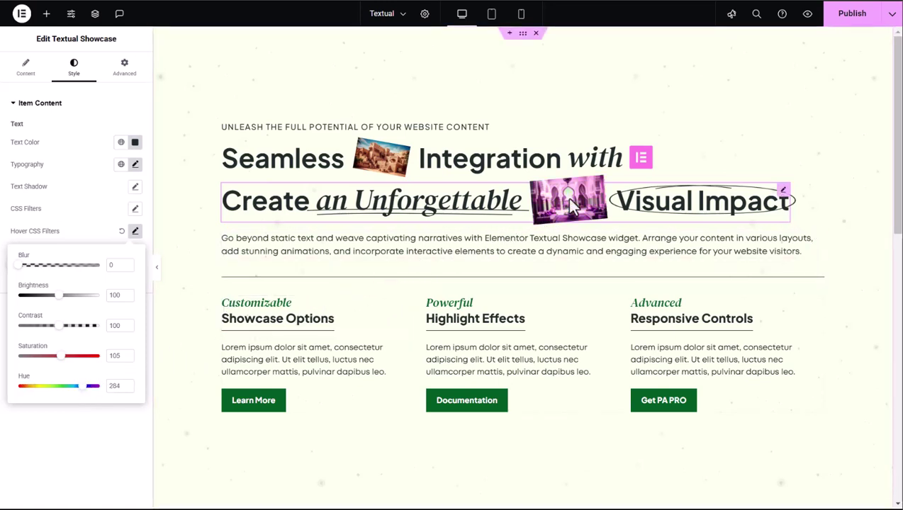